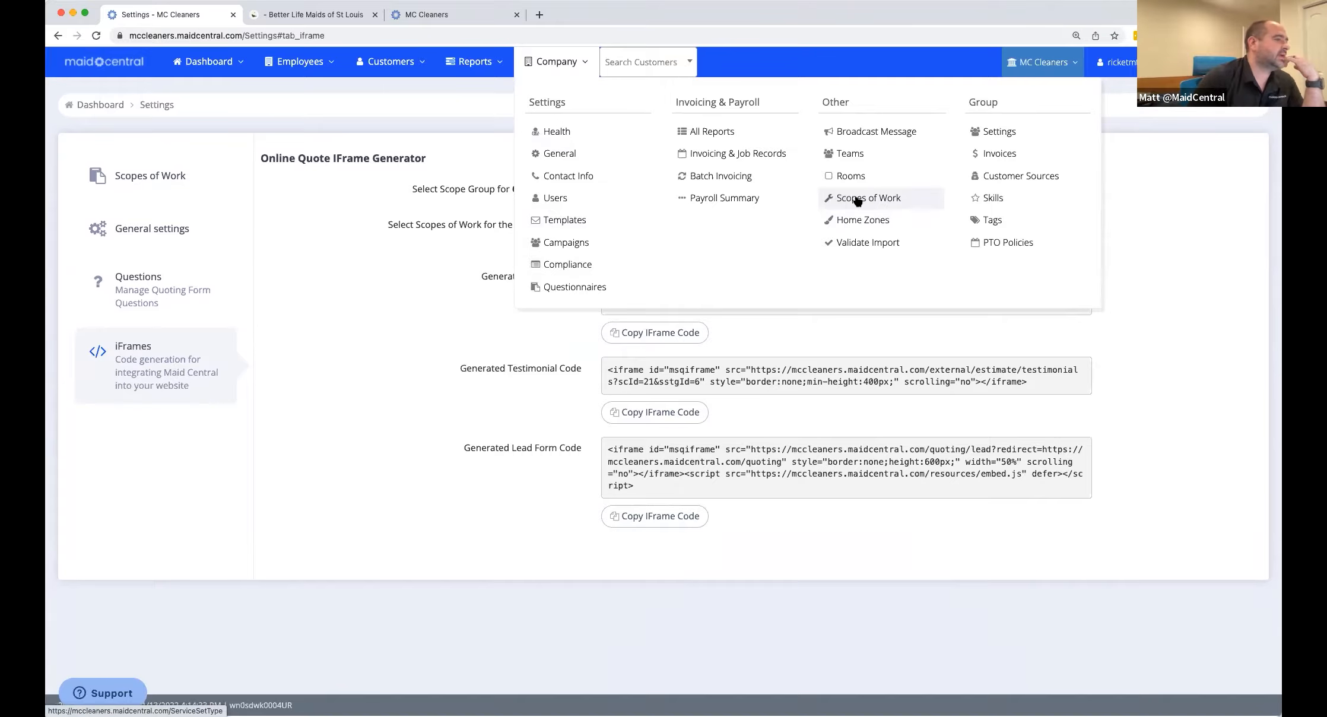
Open the Scopes of Work settings list with its Commercial, Residential and Steam Cleaning groups.
left_click(857, 201)
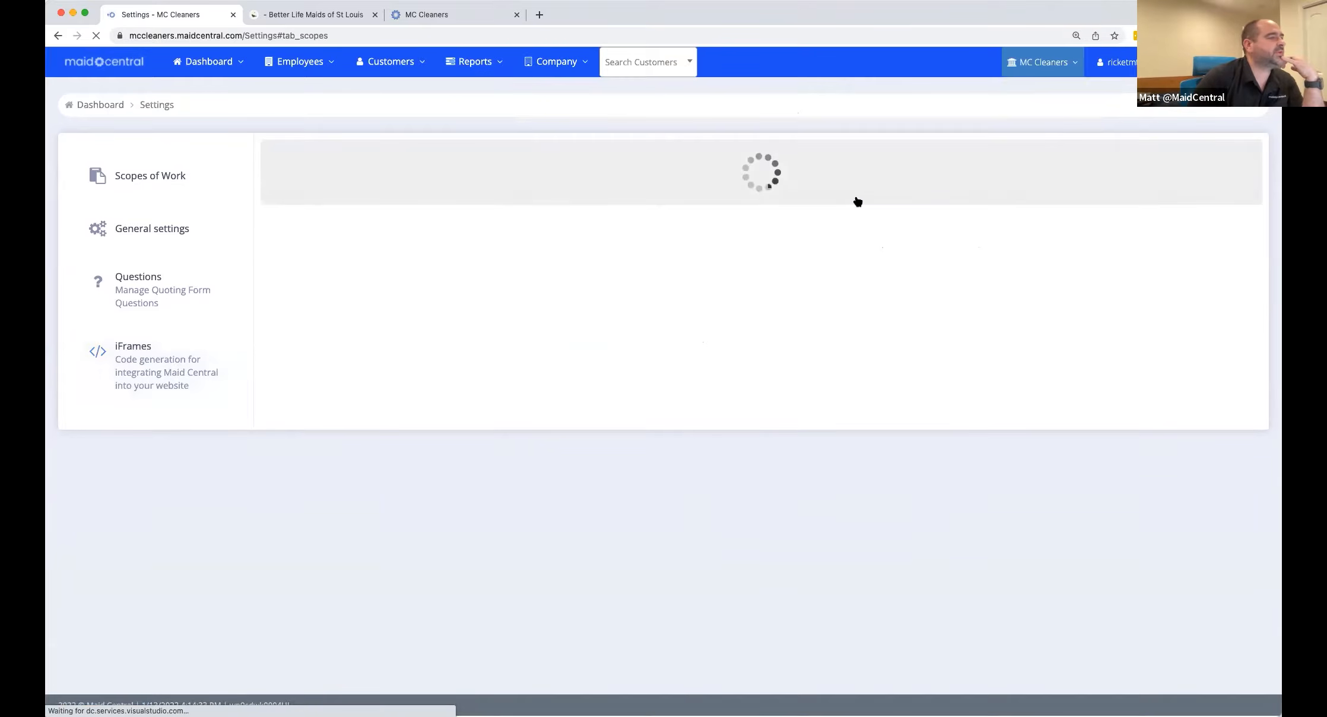
scroll(607, 299, "up", 3)
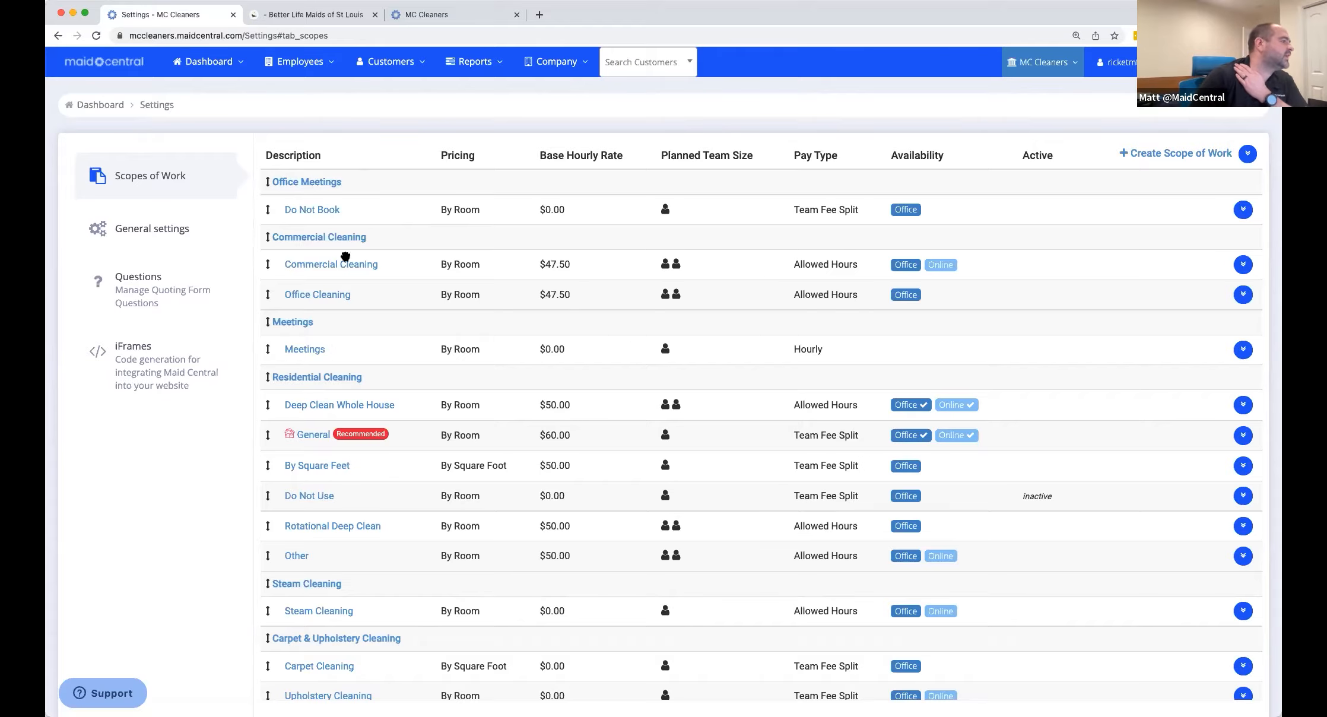
scroll(328, 504, "down", 7)
scroll(332, 493, "up", 7)
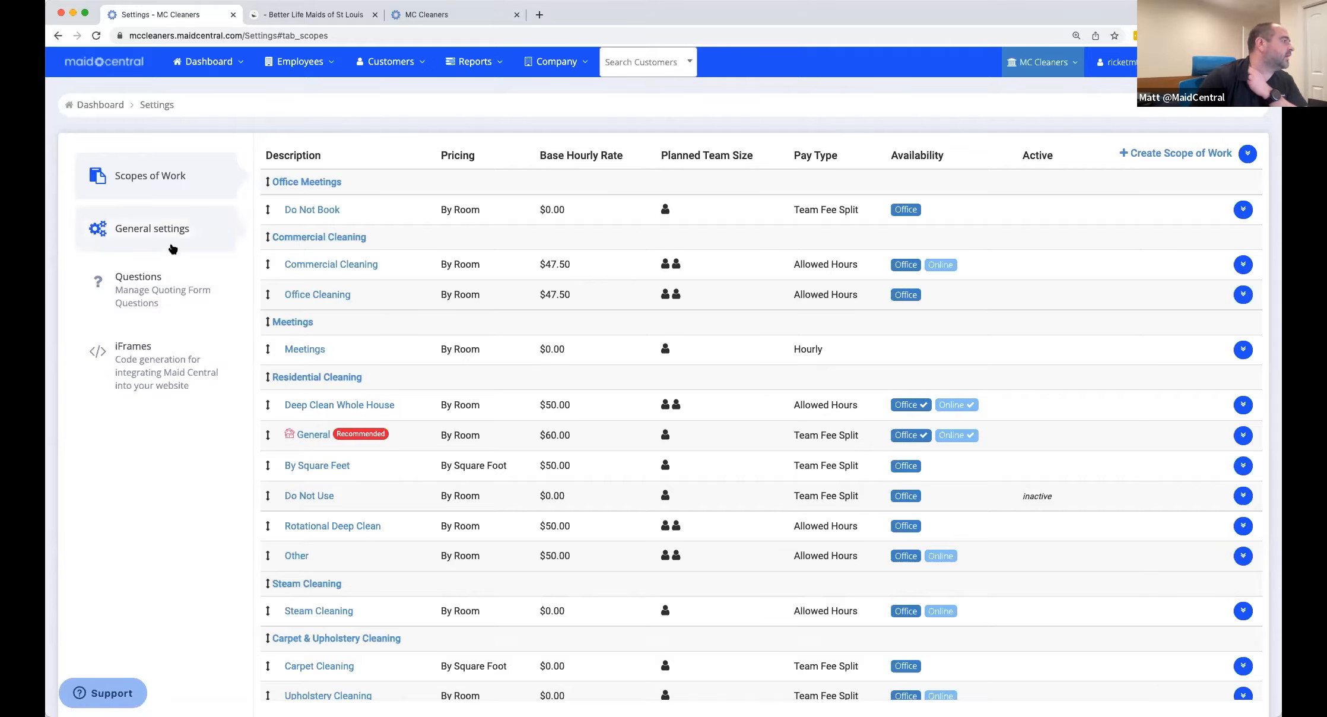
left_click(544, 64)
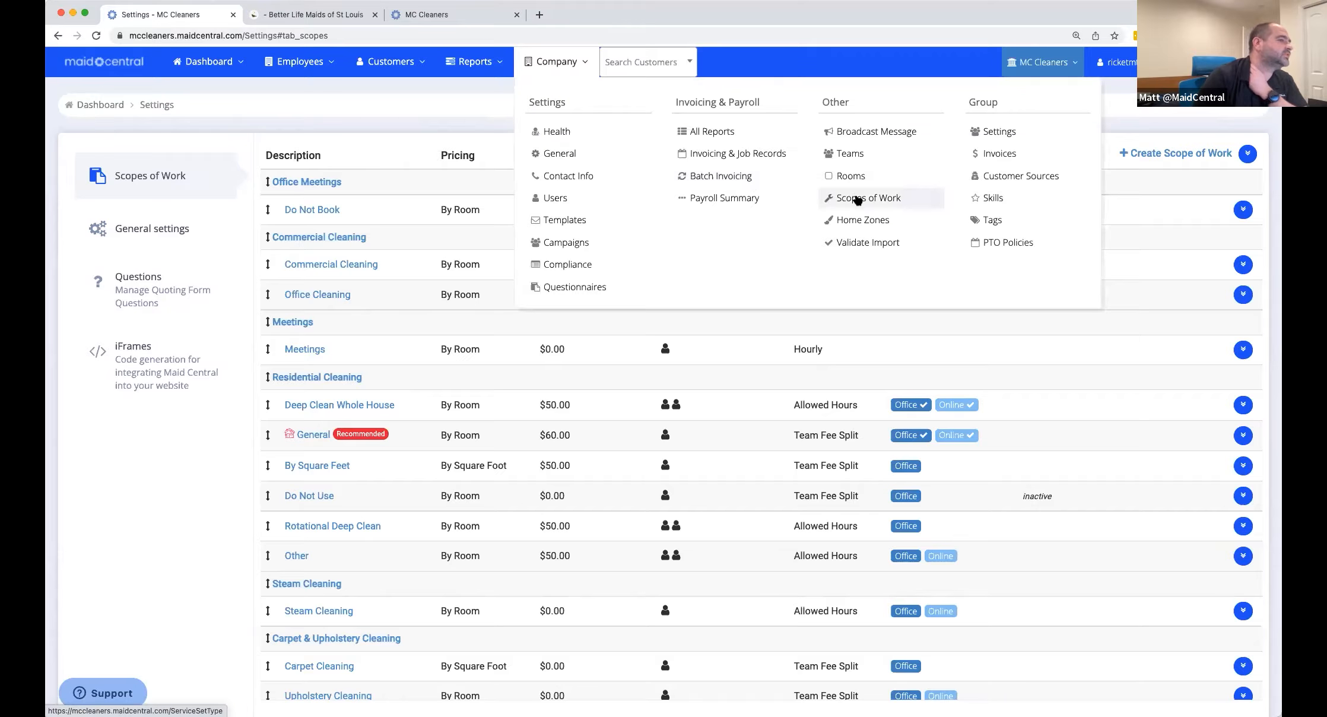
left_click(483, 210)
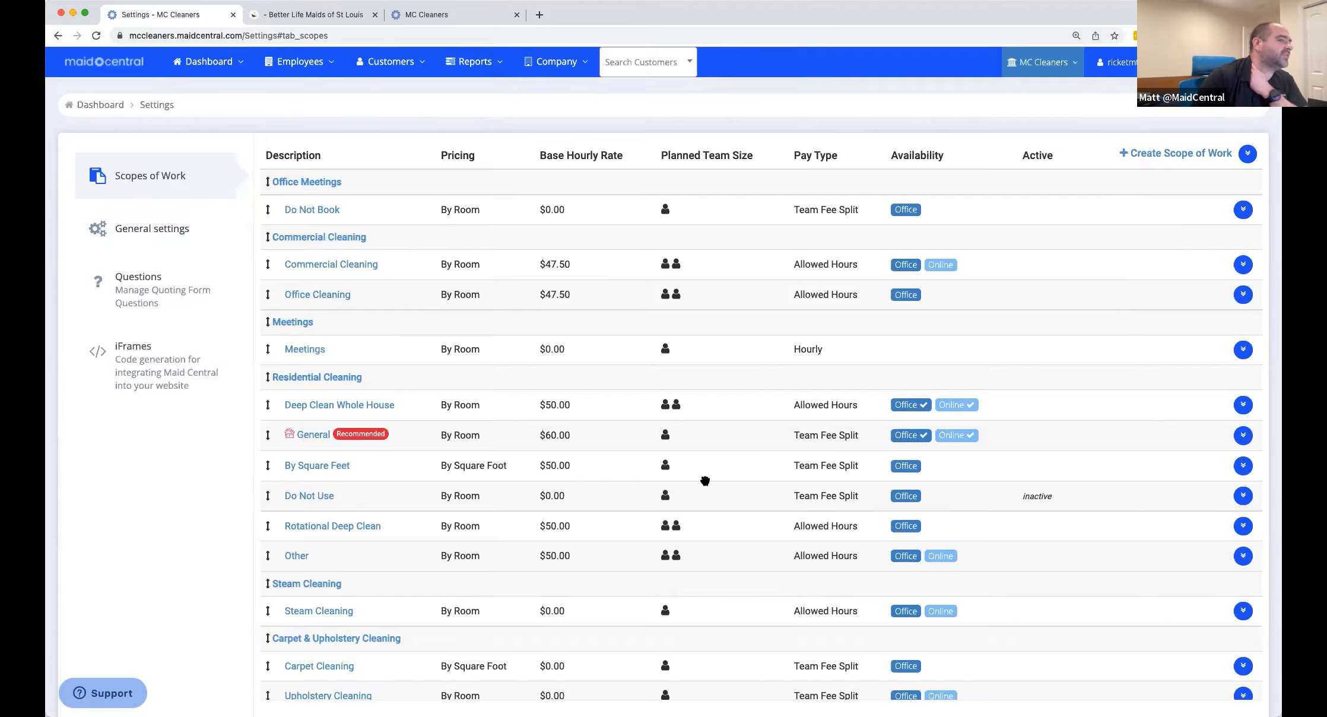
In General settings, keep Residential Cleaning as the default Office Quote scope group and review the Online Quote choices.
left_click(154, 230)
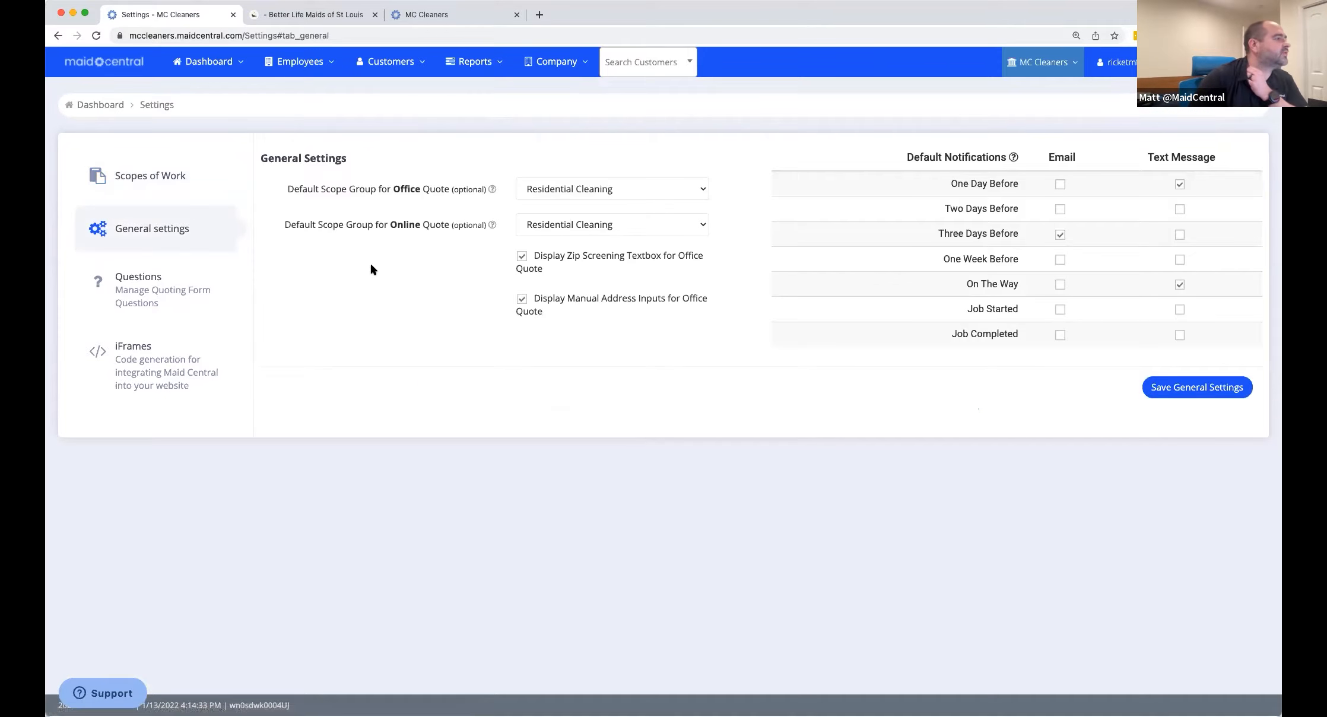
mouse_move(358, 187)
left_click_drag(309, 190, 426, 200)
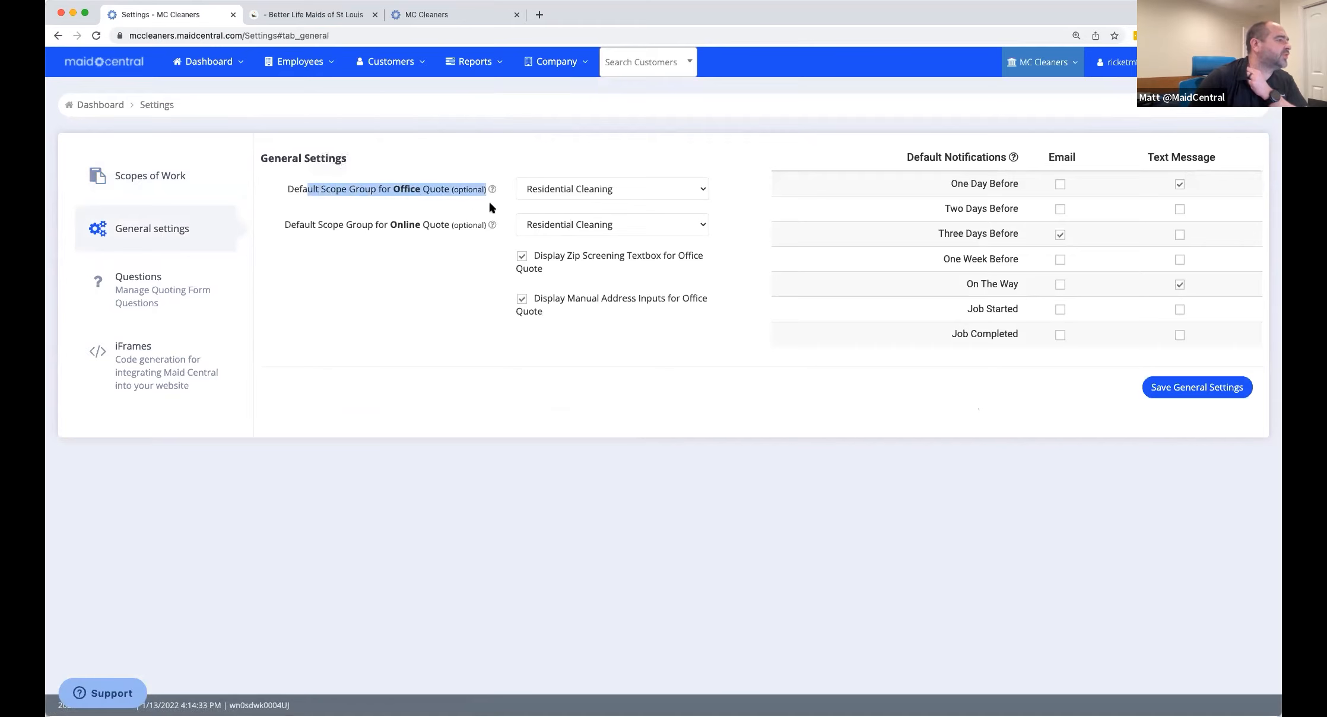
left_click(665, 195)
left_click(666, 195)
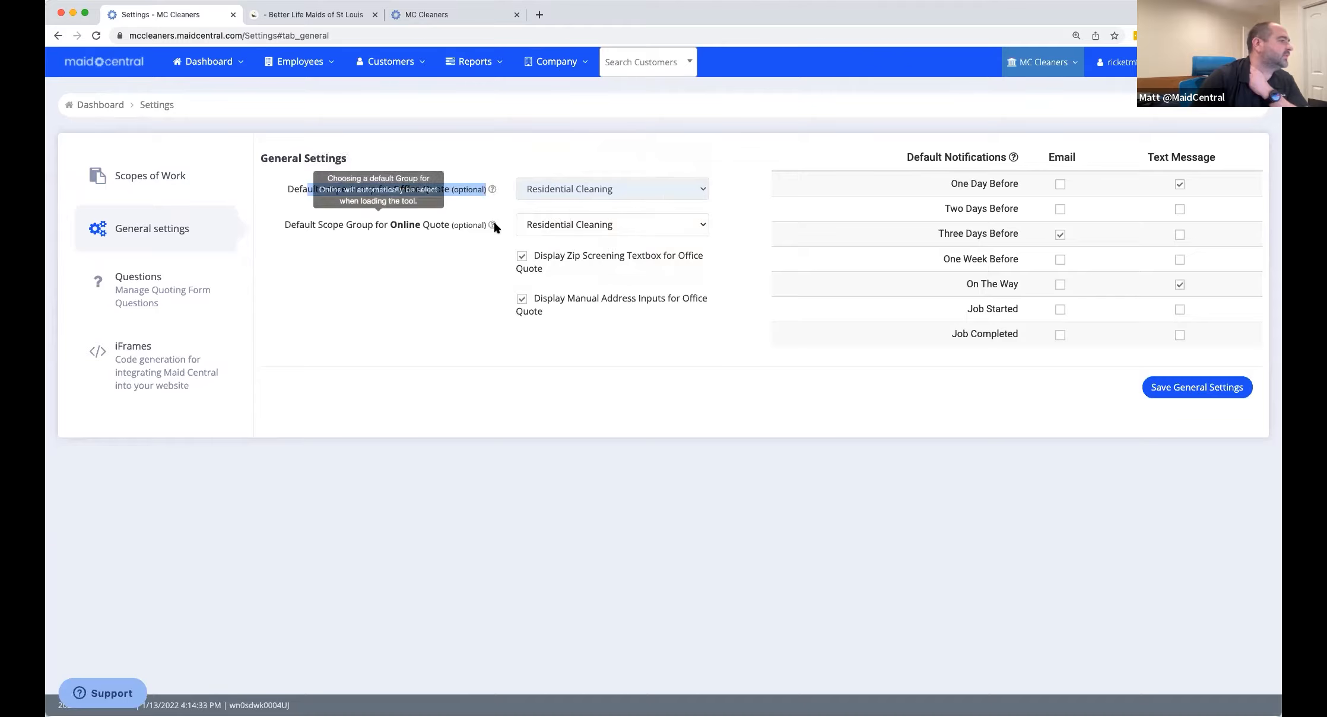
left_click(632, 231)
left_click(633, 232)
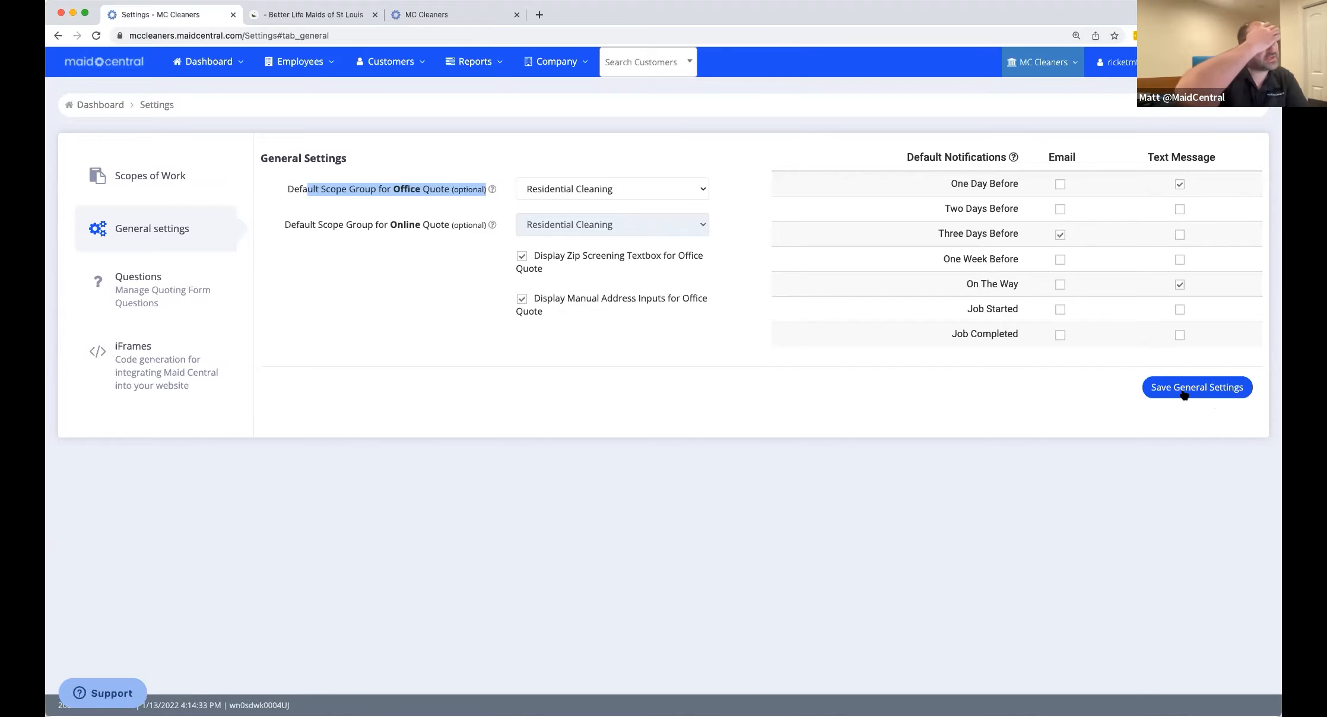
Show the quoting form questions grouped into Before, During and After Pricing.
left_click(164, 301)
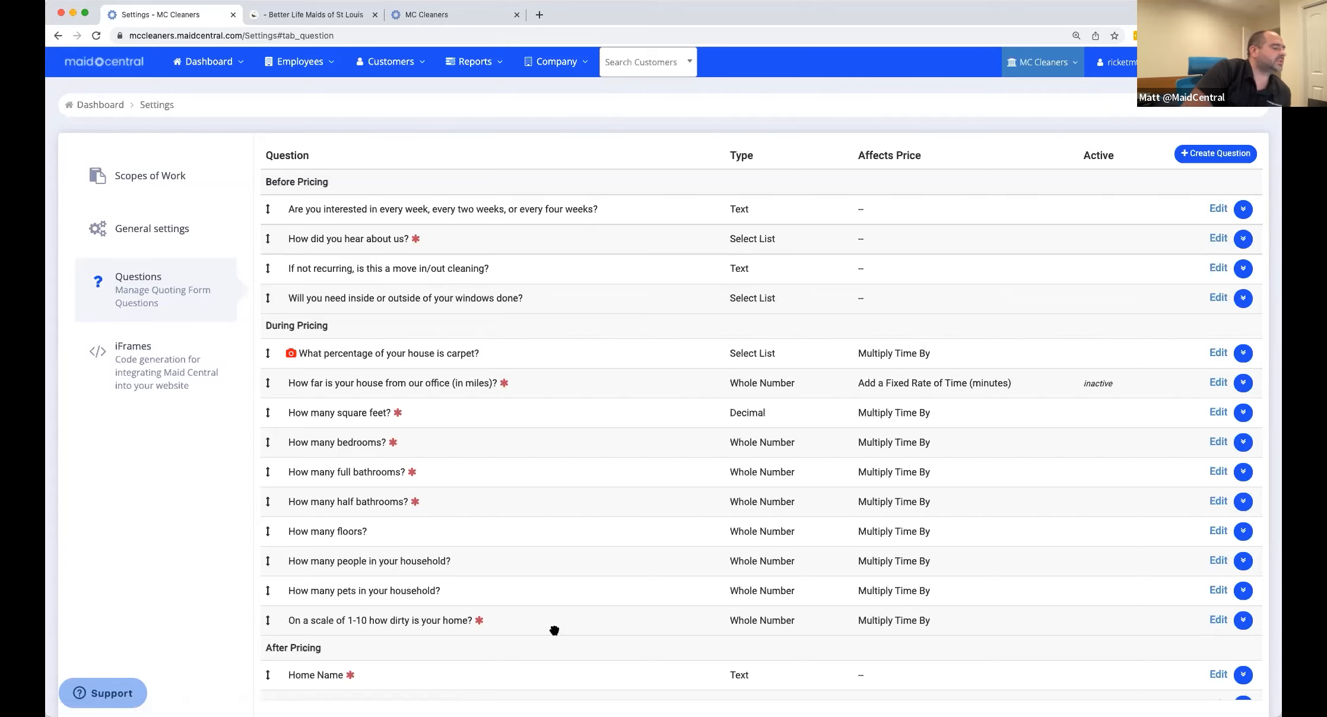
scroll(504, 622, "down", 4)
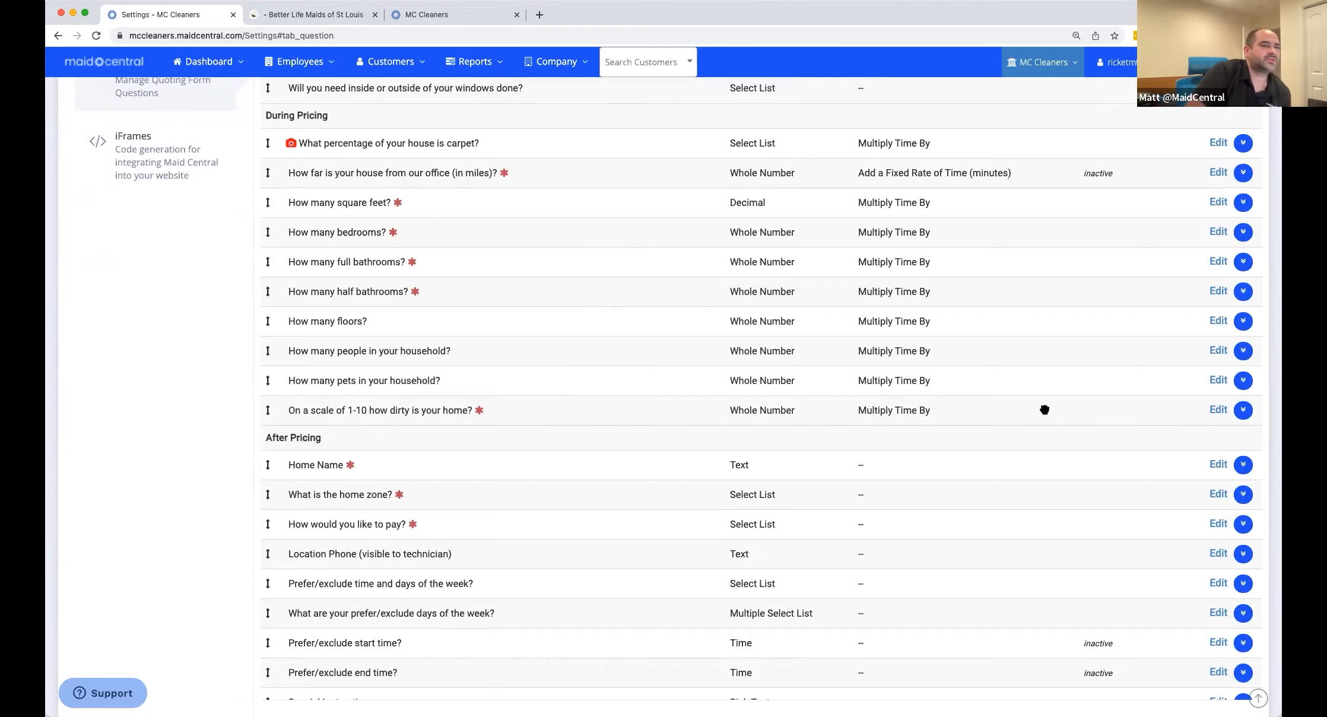
Edit the 1-10 dirtiness question and view its pricing options, currently Multiply Time By.
left_click(1215, 414)
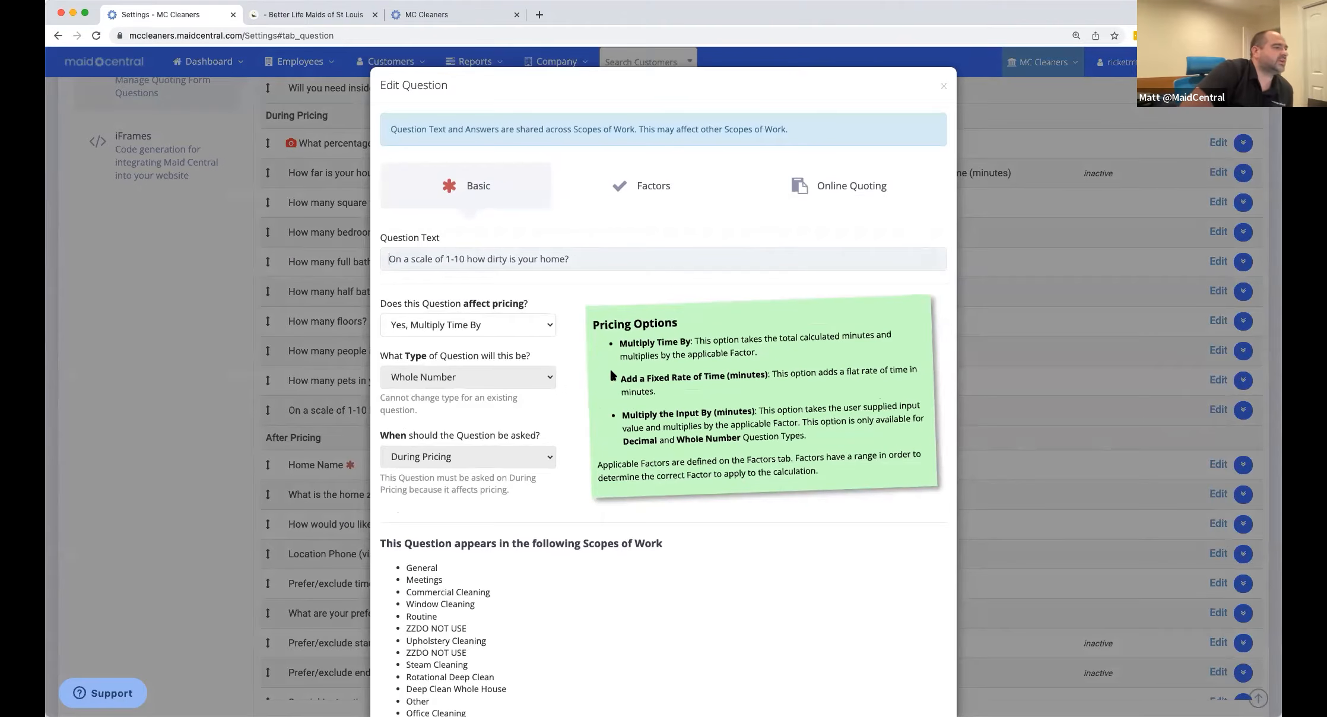
scroll(542, 326, "up", 1)
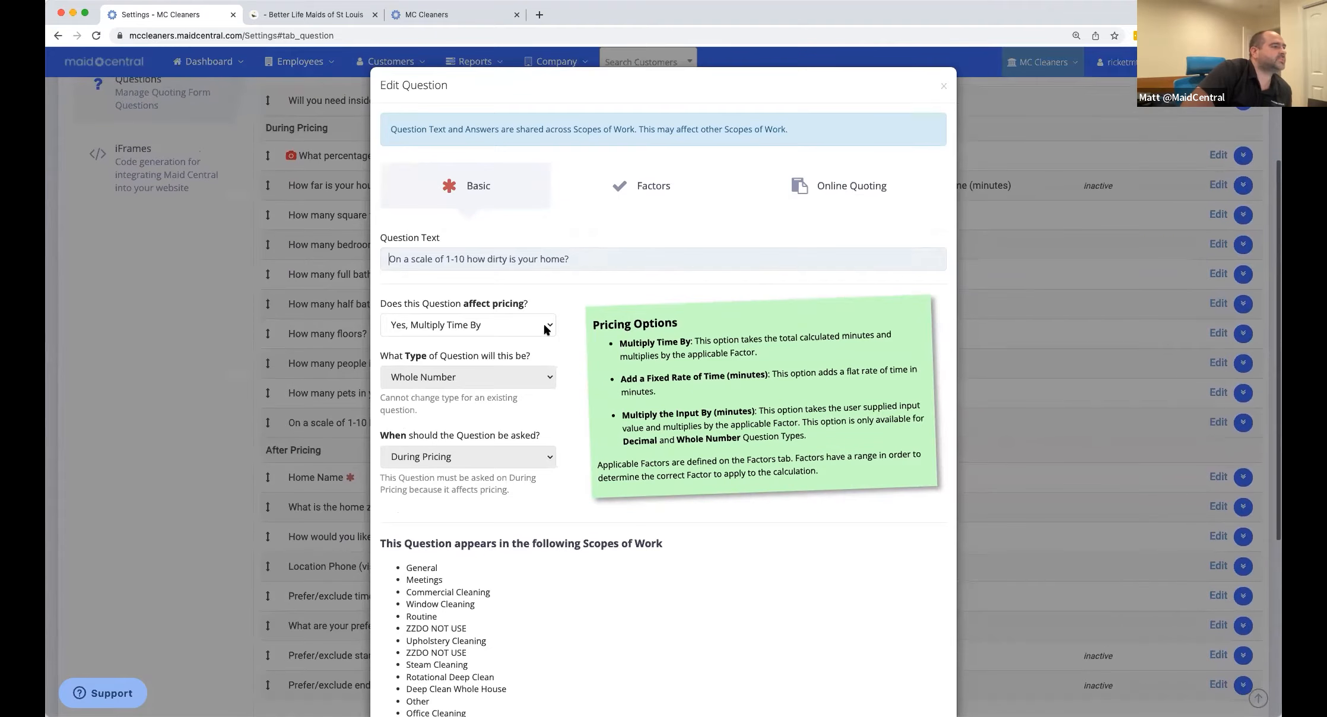
left_click(543, 324)
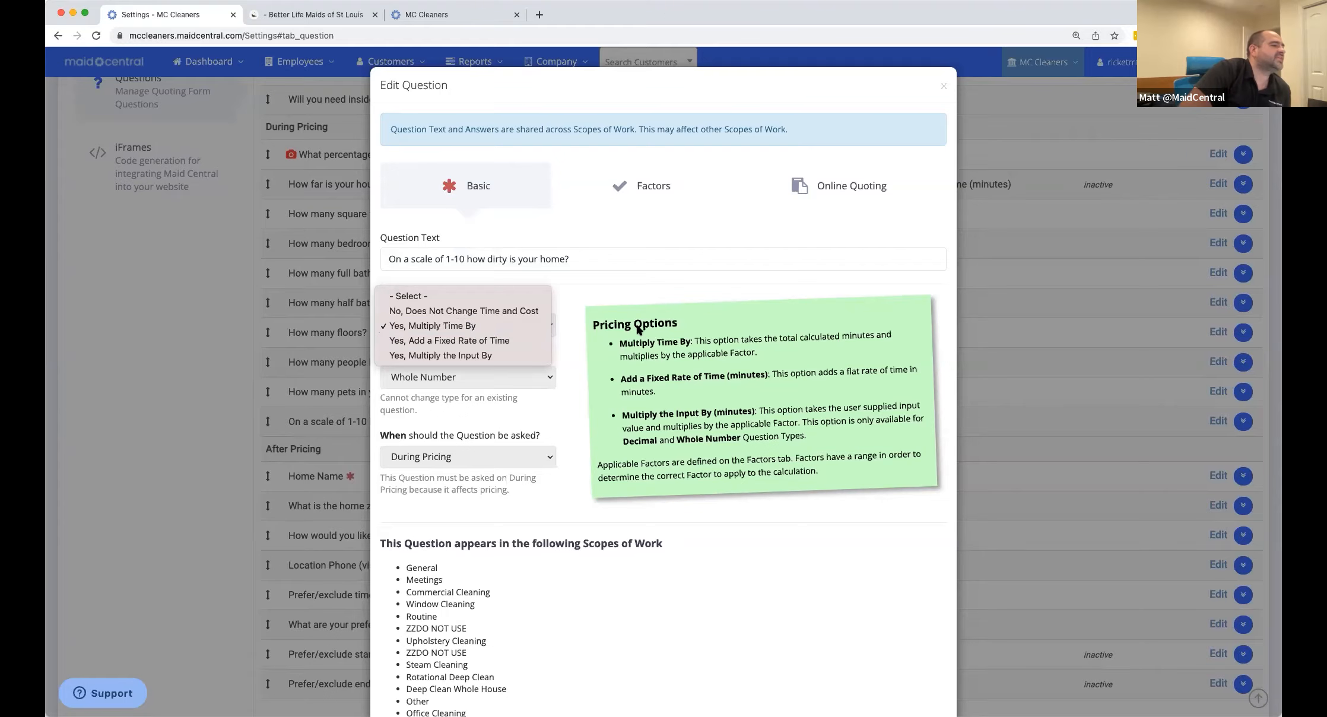
left_click(614, 376)
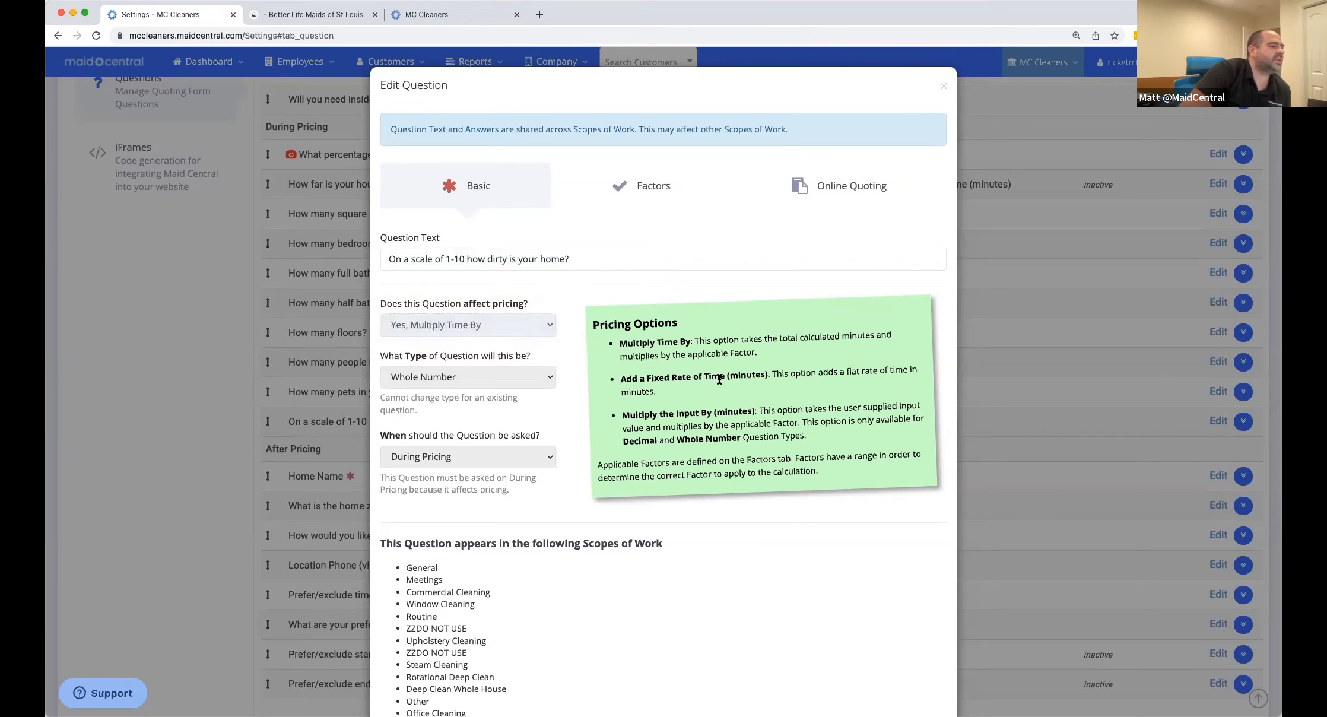
left_click_drag(639, 342, 734, 349)
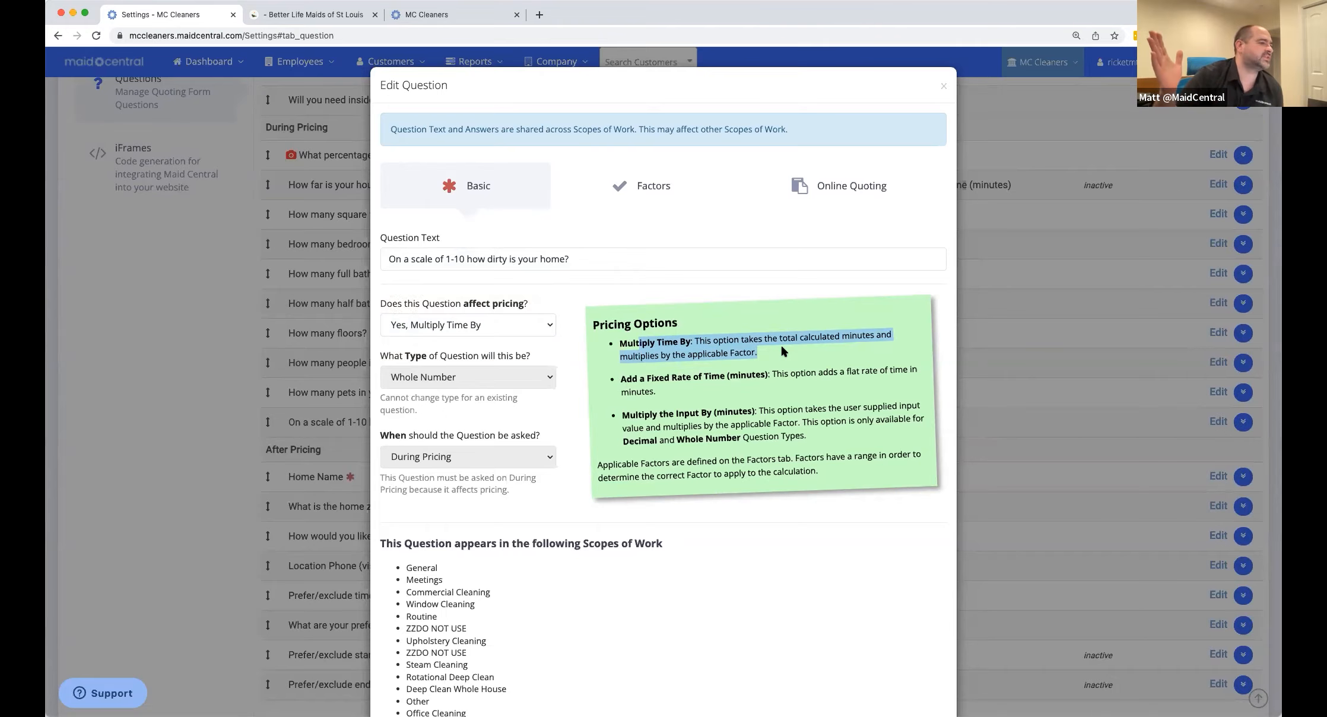
Read the fixed-time and Multiply the Input By pricing help, then view the question's Factors table.
scroll(771, 376, "down", 1)
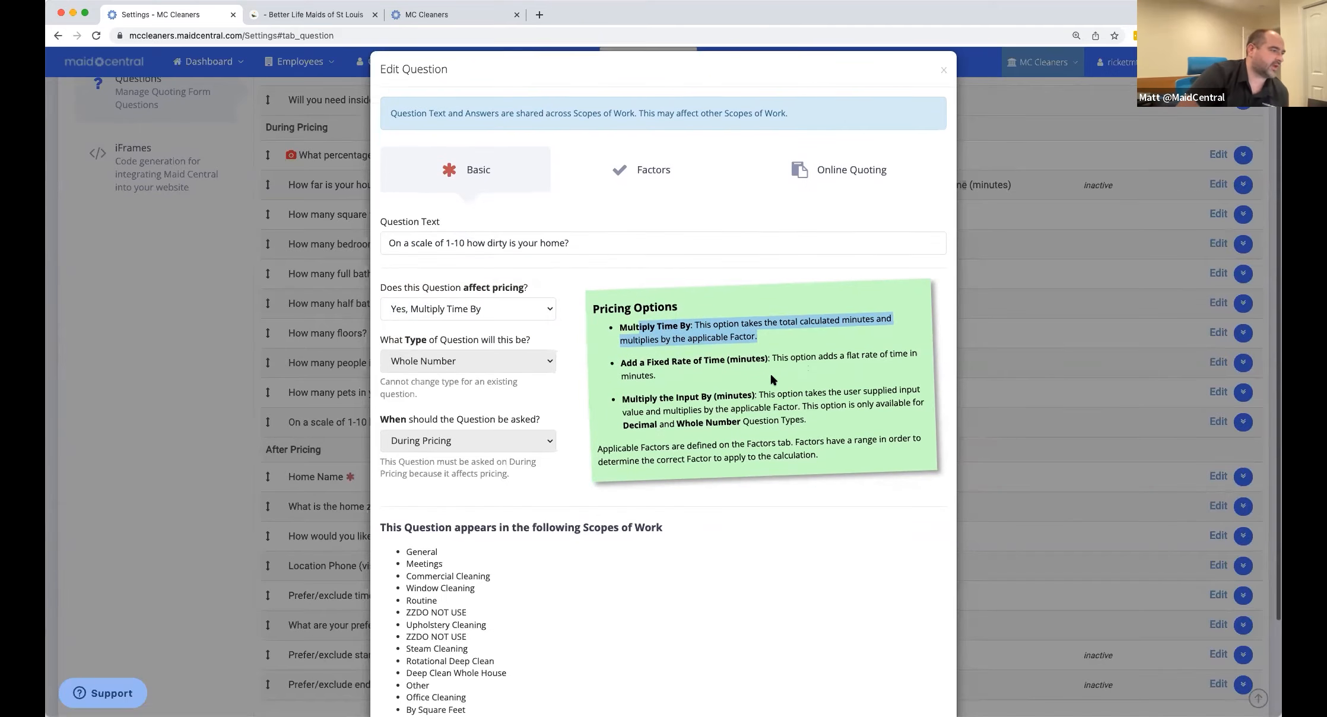
left_click_drag(771, 356, 886, 360)
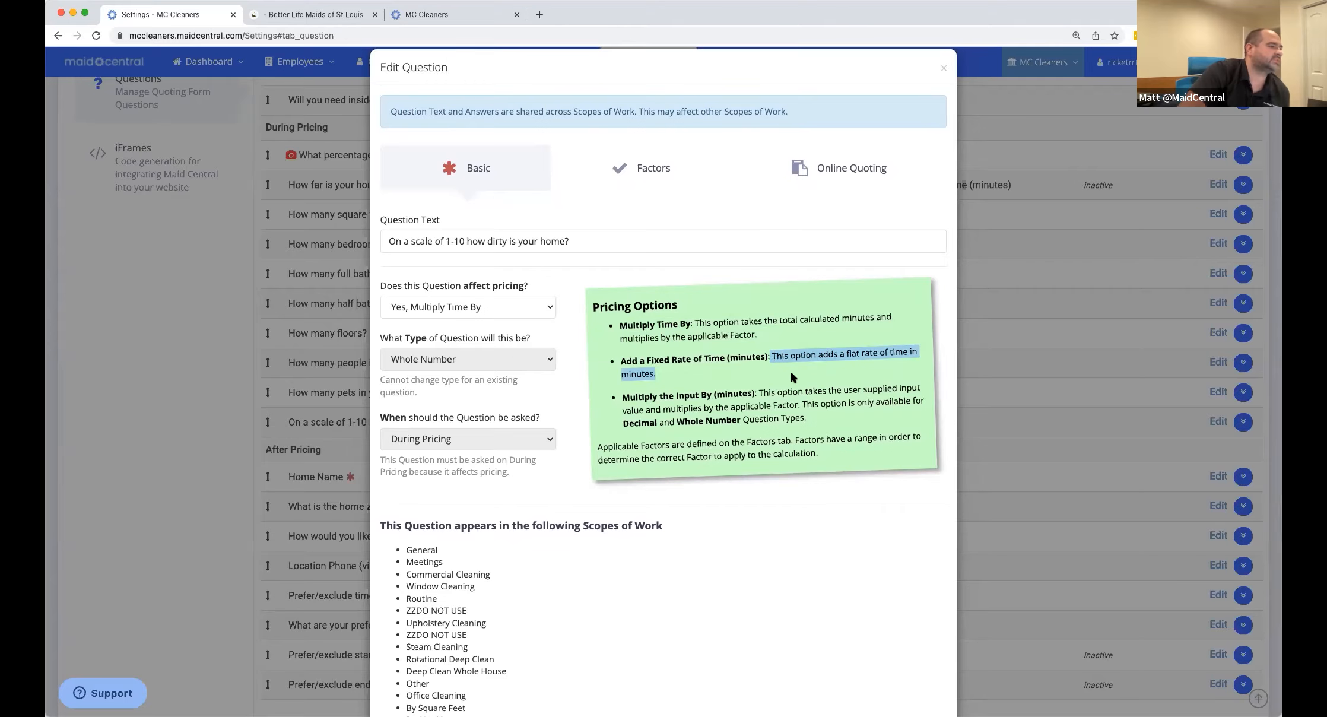
scroll(635, 395, "up", 1)
left_click(635, 396)
left_click_drag(635, 396, 812, 413)
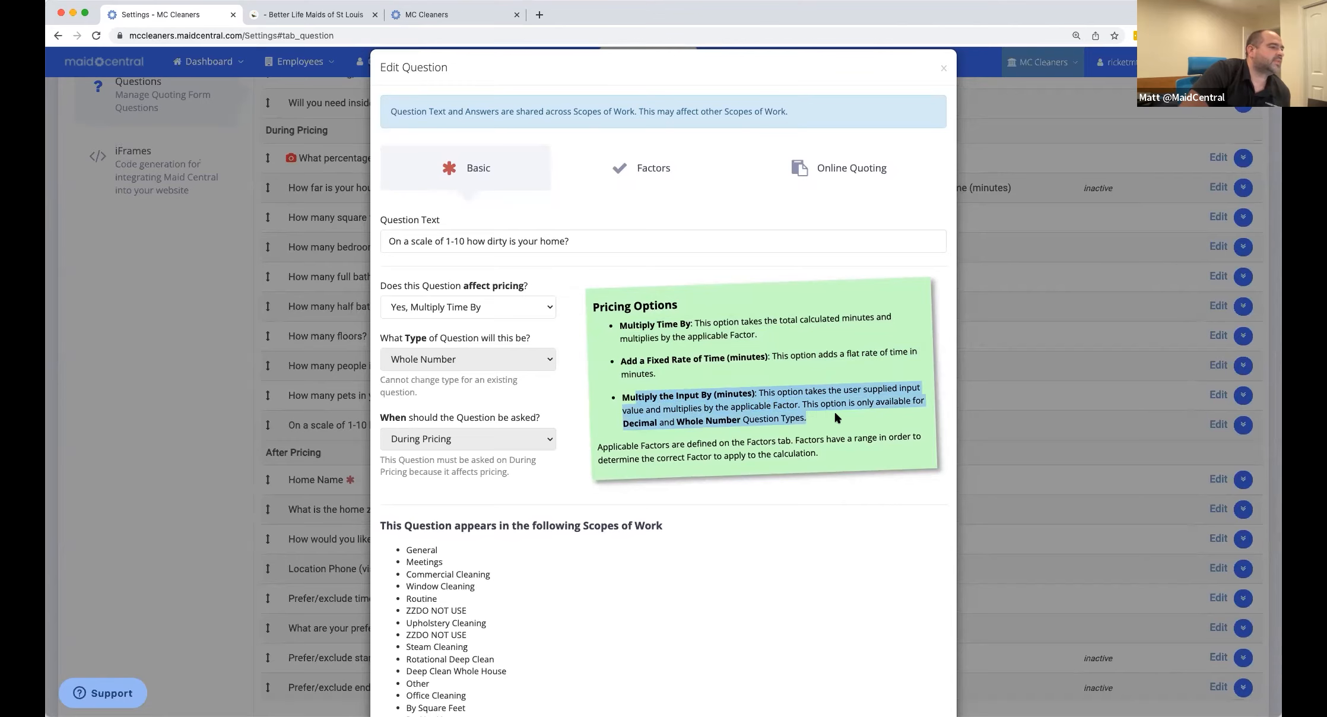
left_click(835, 418)
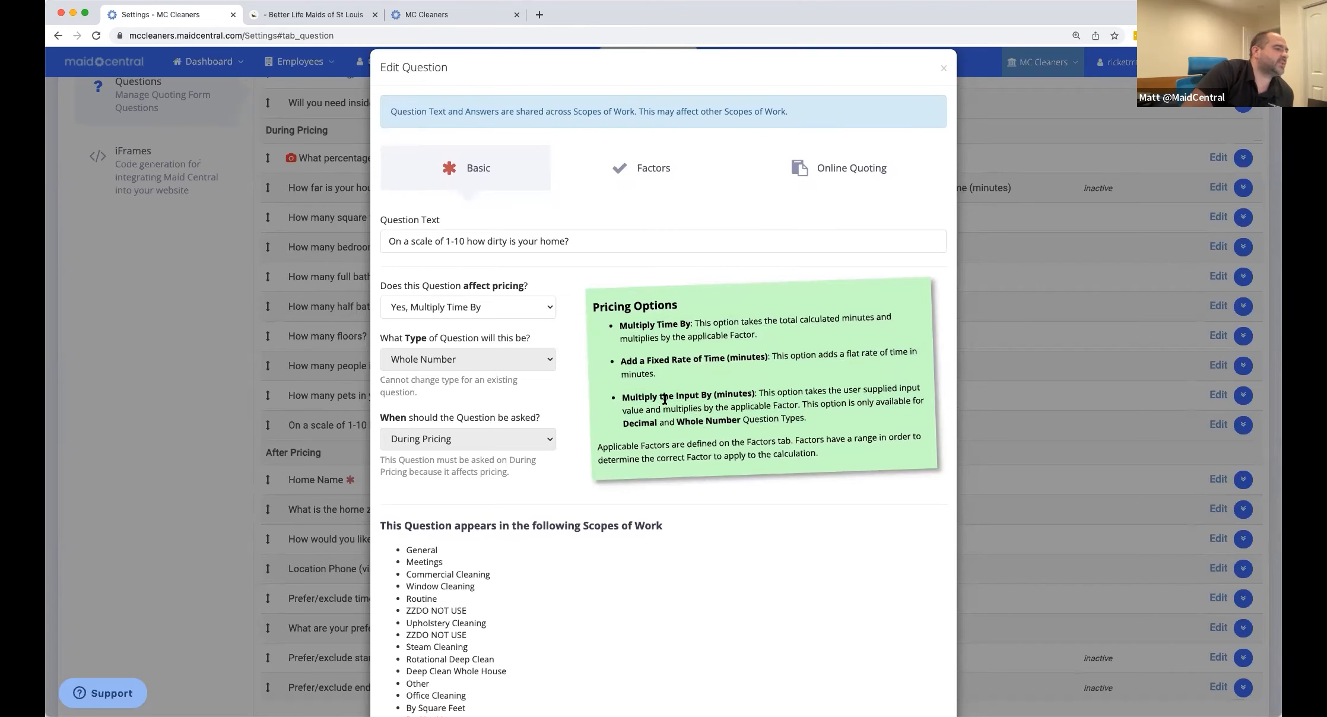
left_click_drag(624, 396, 750, 402)
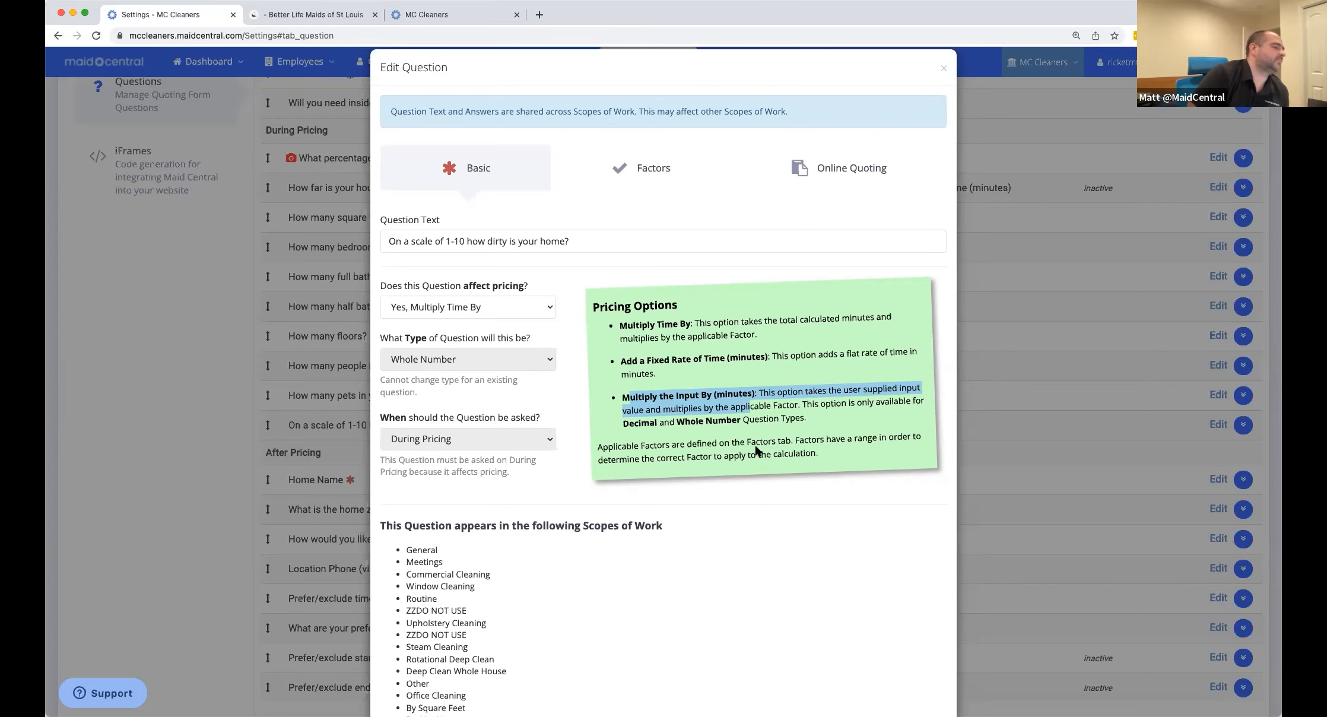
scroll(749, 476, "down", 3)
scroll(744, 423, "up", 3)
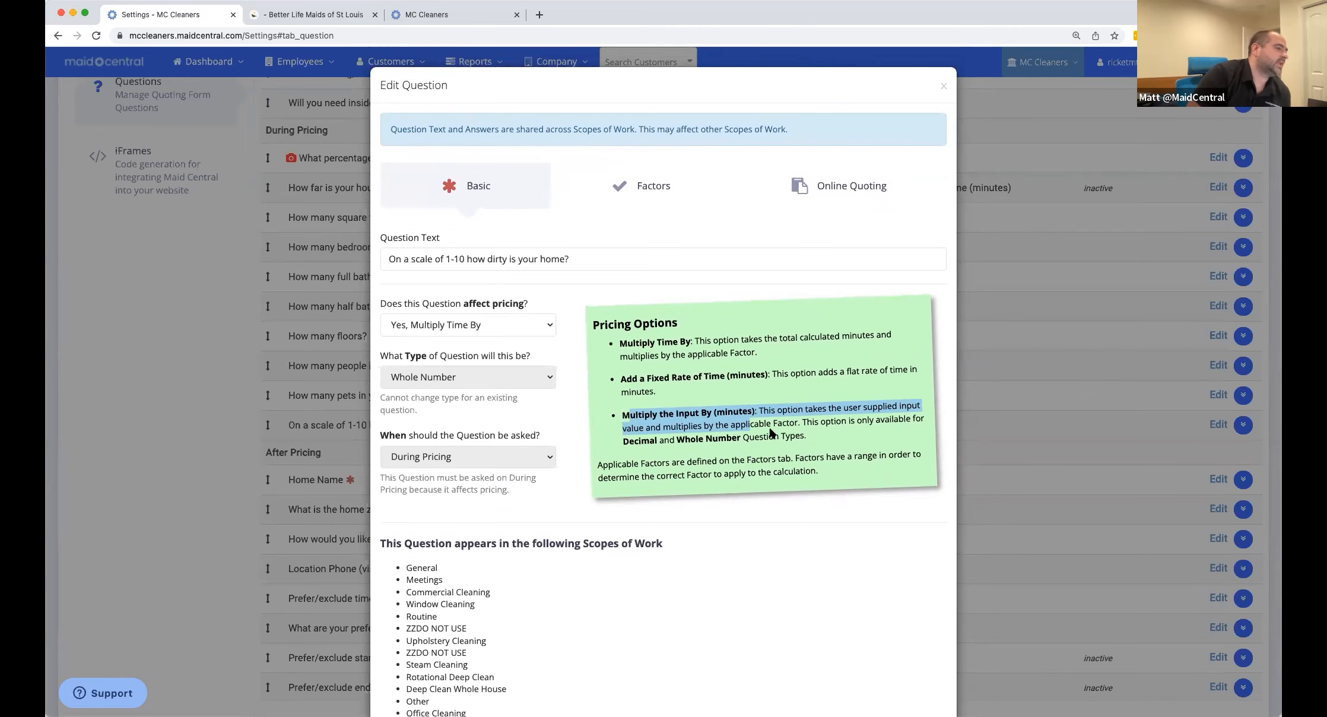
left_click(645, 187)
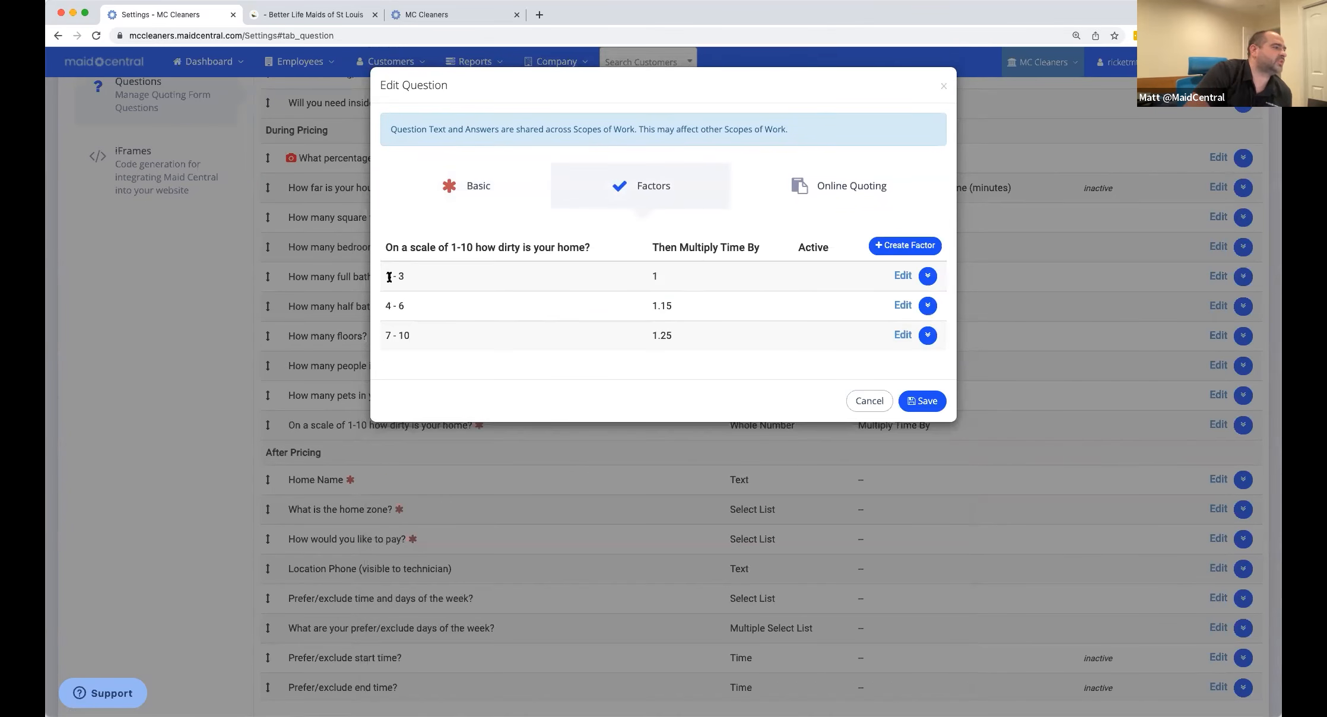
left_click_drag(391, 277, 418, 280)
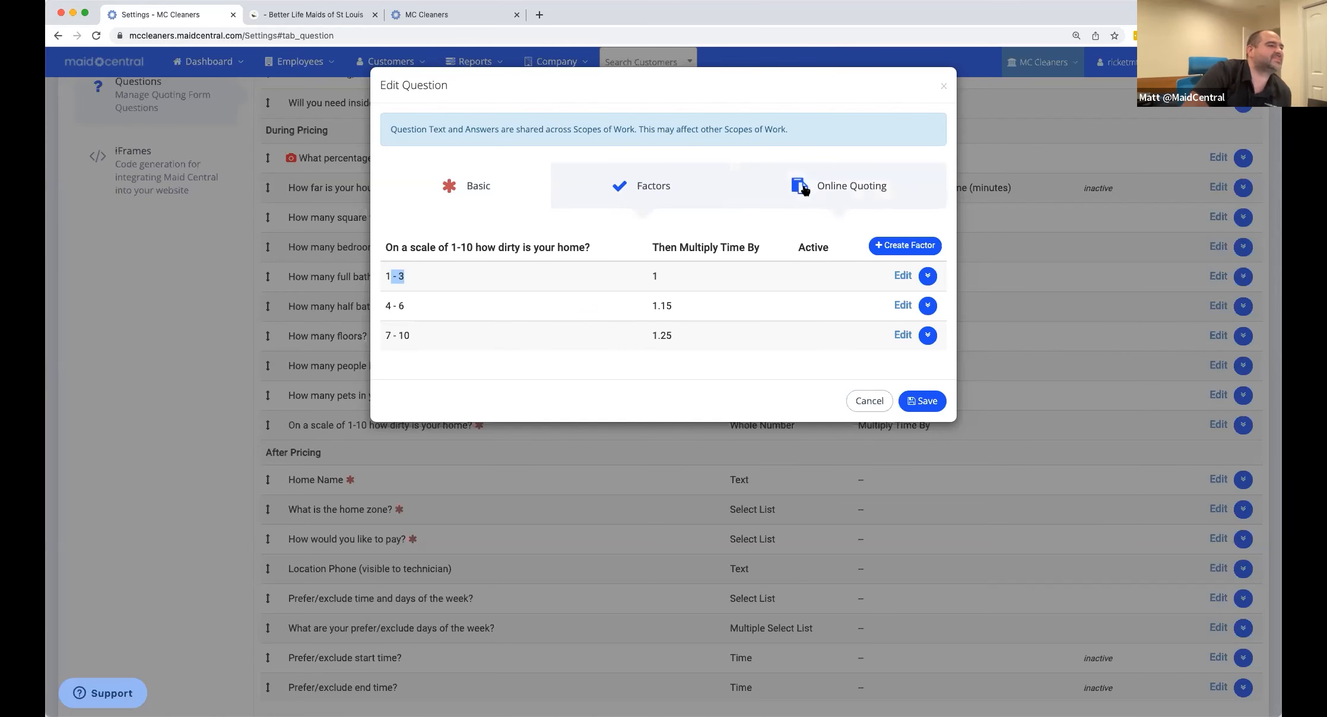
Show the dirtiness question's Online Quoting fields and check the empty question text and help text.
left_click(822, 188)
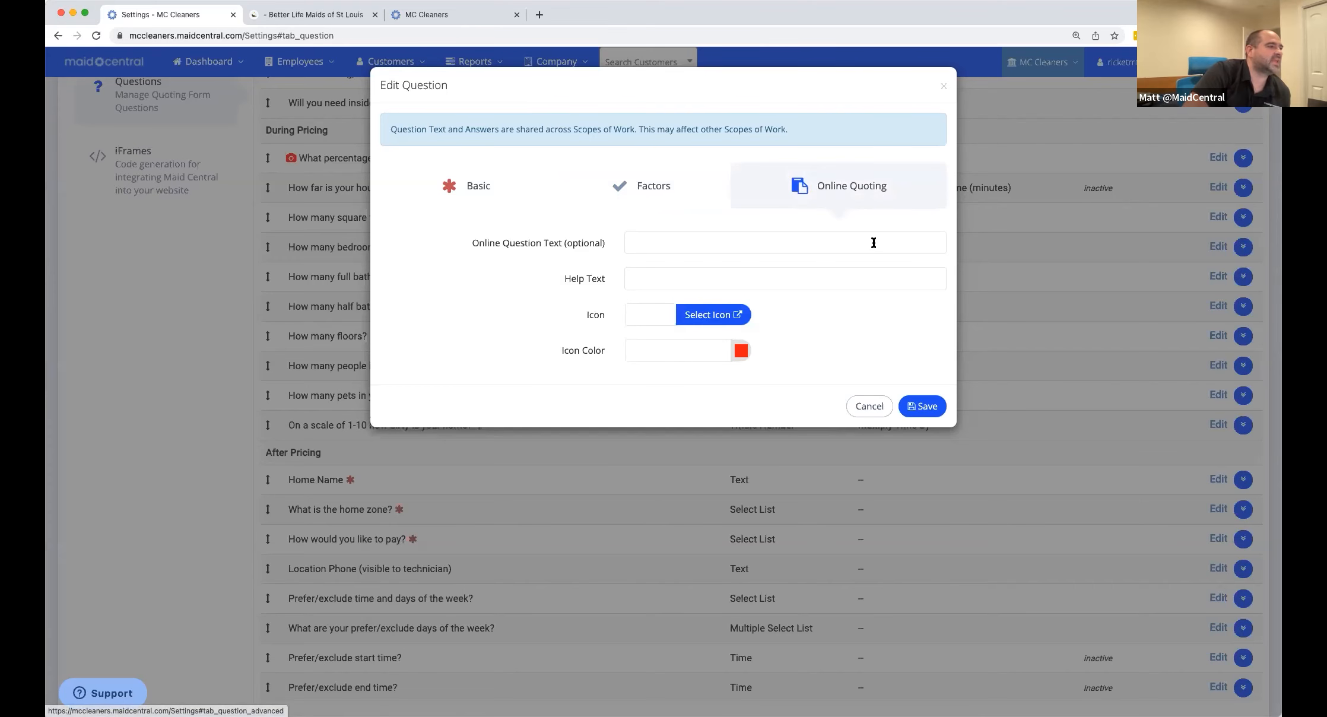
scroll(829, 249, "up", 3)
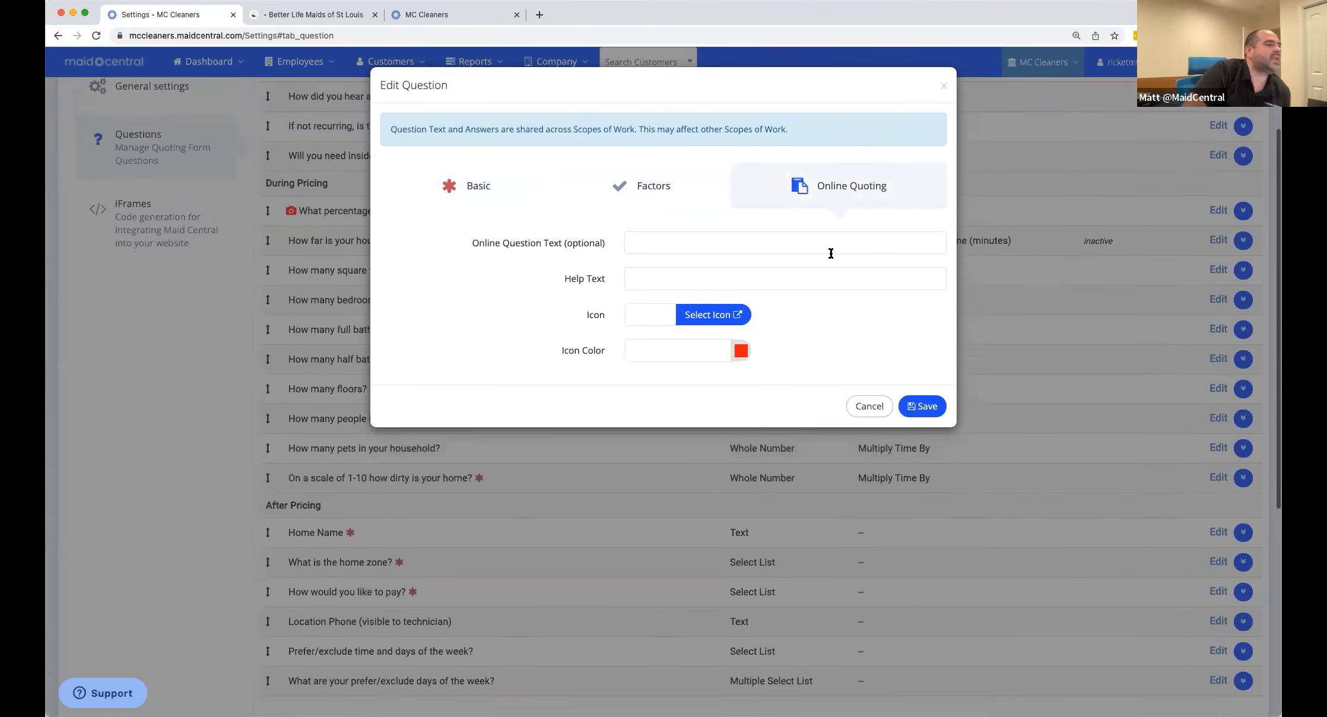
left_click(673, 238)
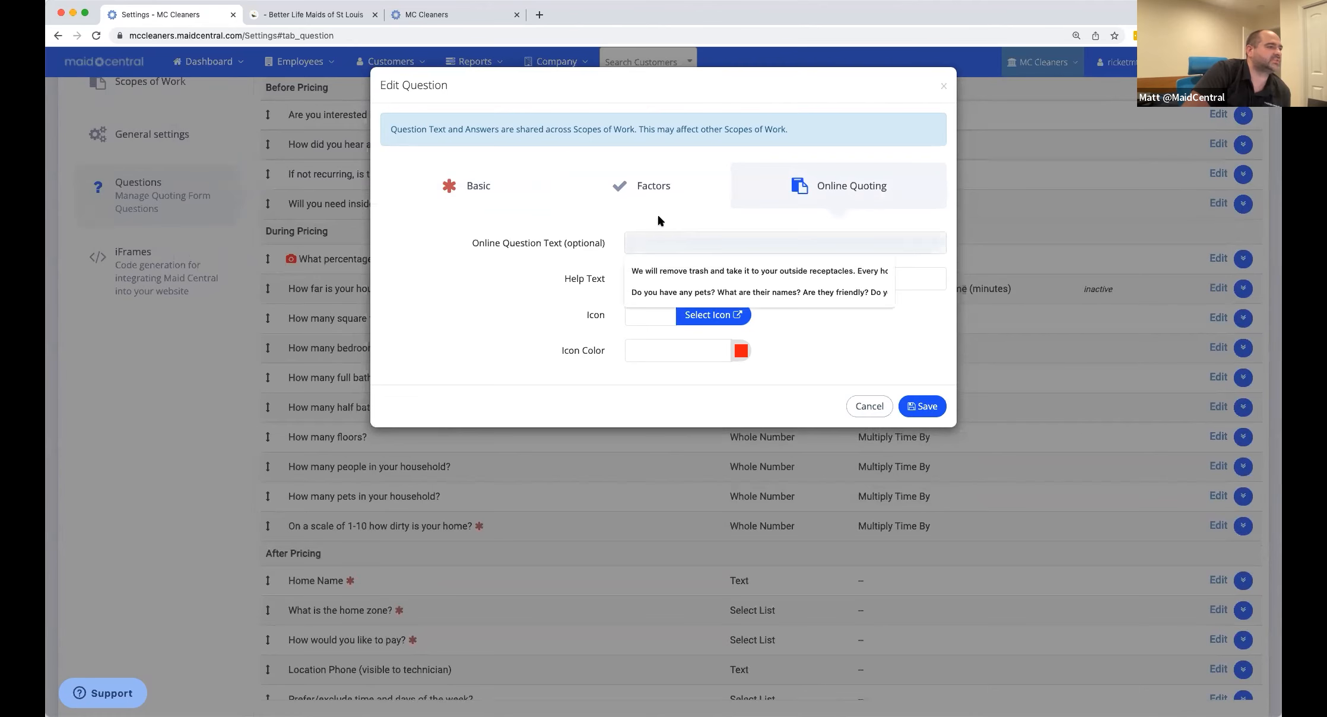
left_click(658, 216)
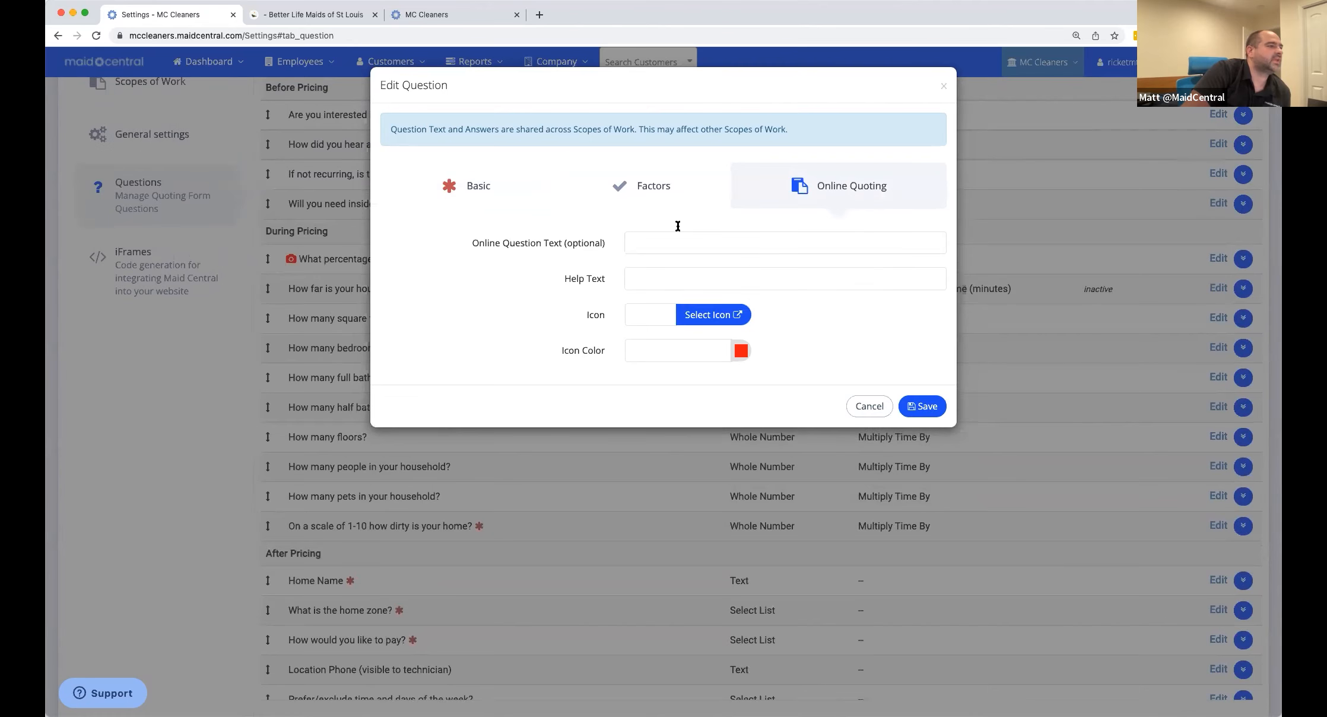
left_click(649, 279)
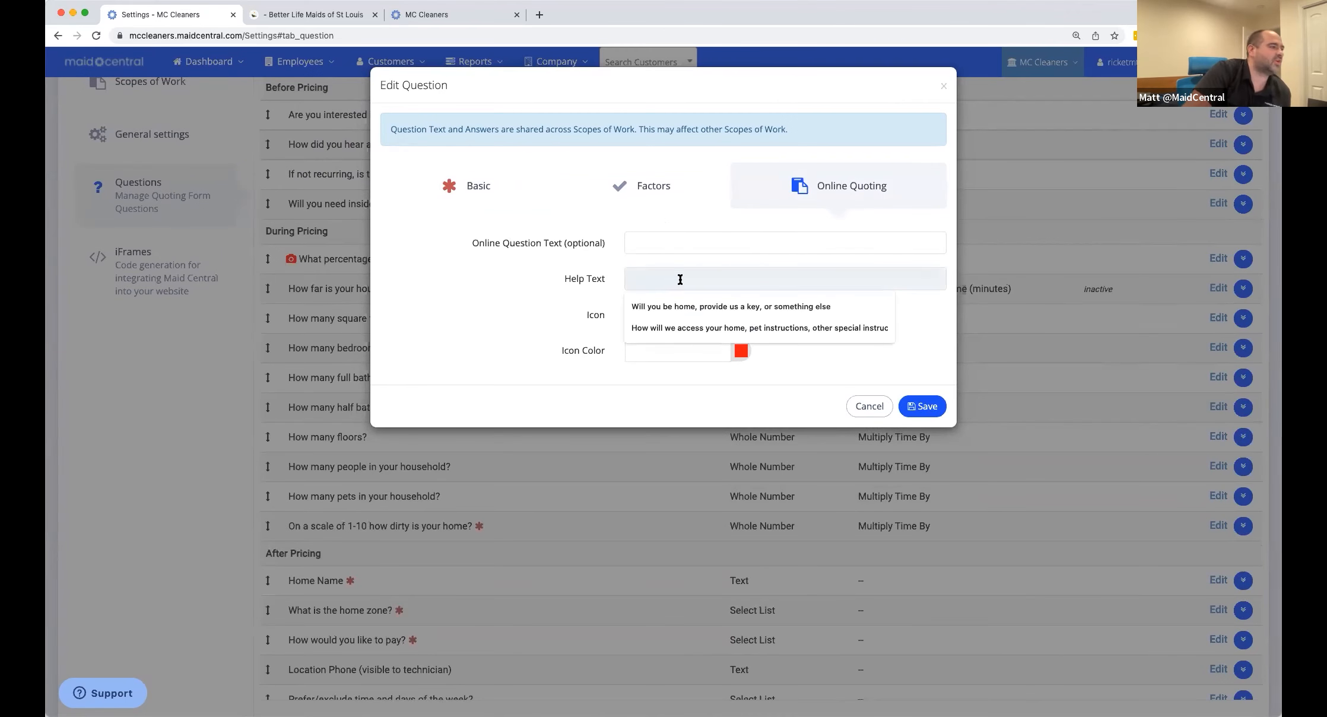
left_click(672, 248)
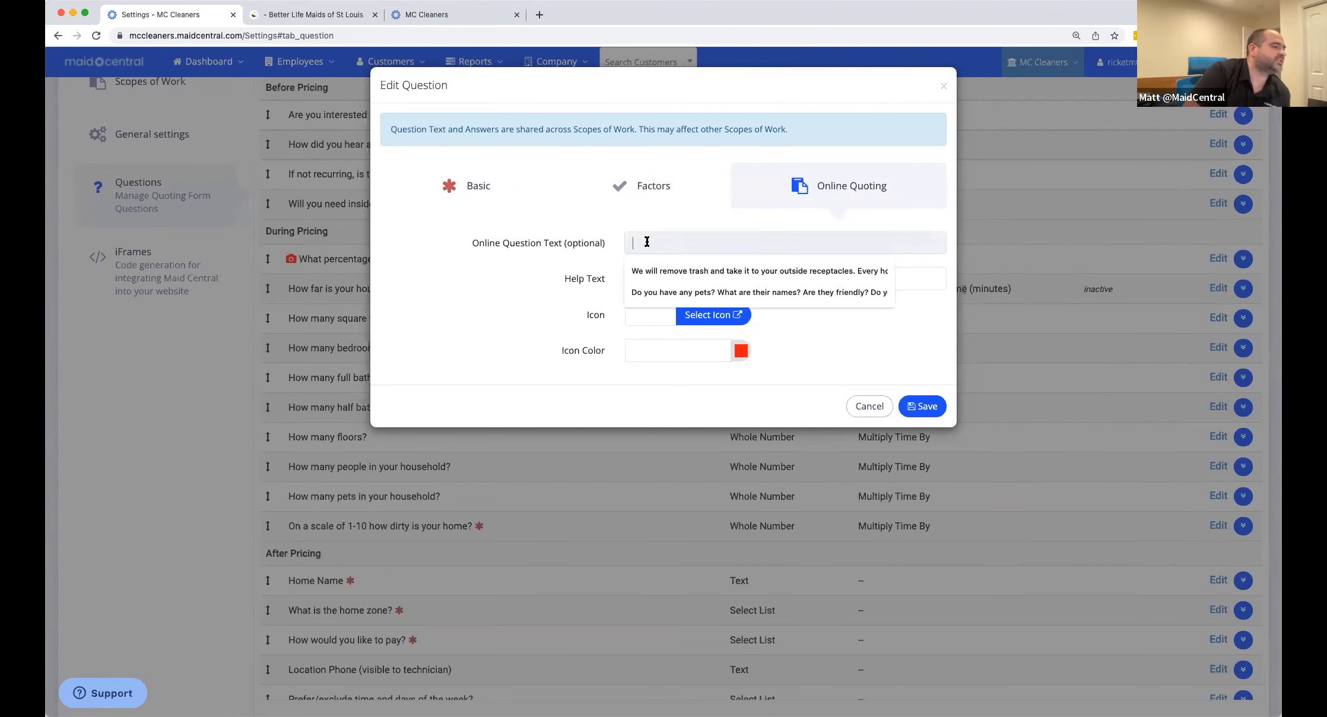
left_click(725, 310)
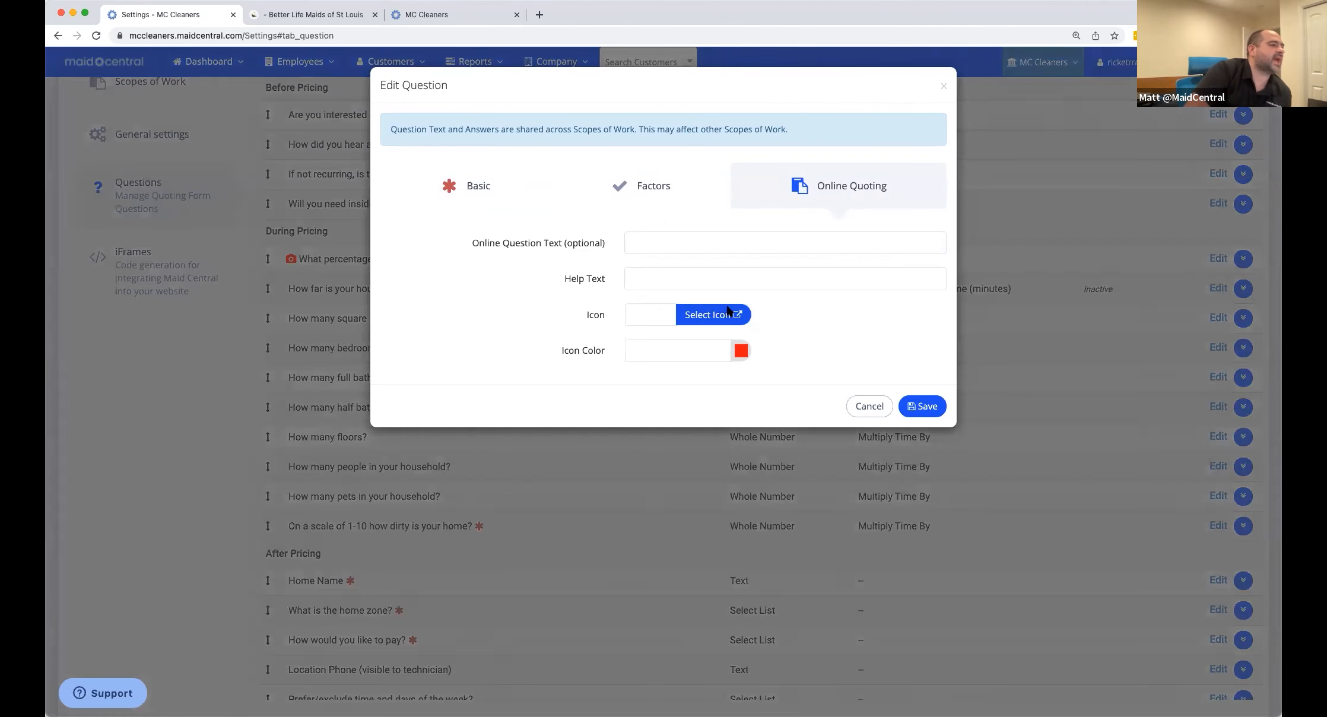
Browse the flaticon grid and set the parking icon for the dirtiness question.
scroll(789, 359, "down", 5)
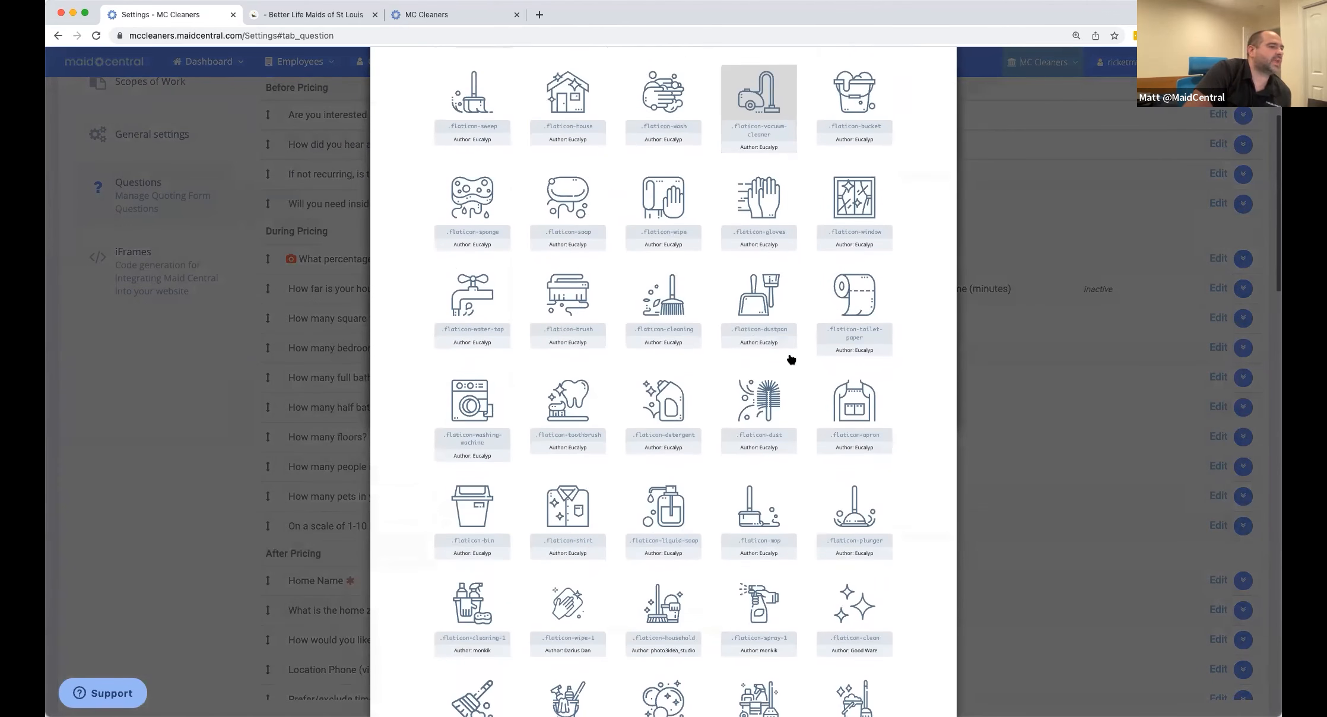
scroll(791, 359, "down", 1)
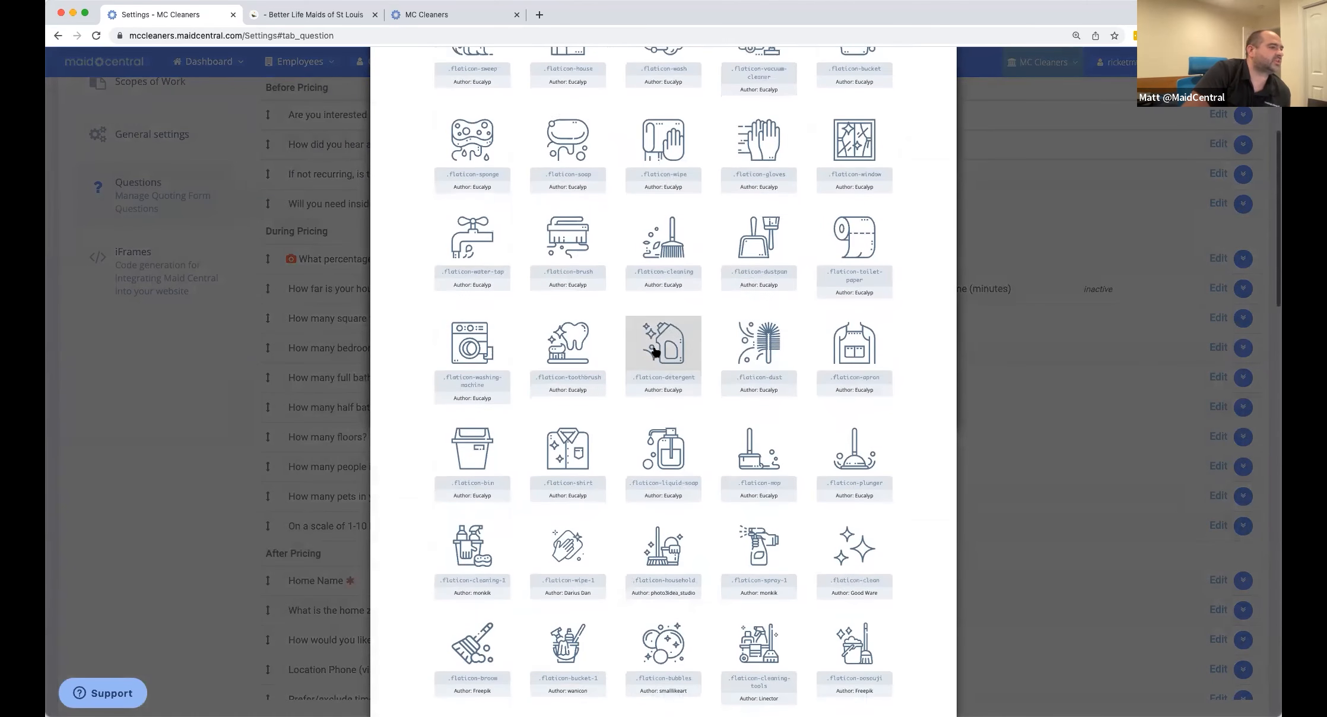
scroll(656, 352, "down", 6)
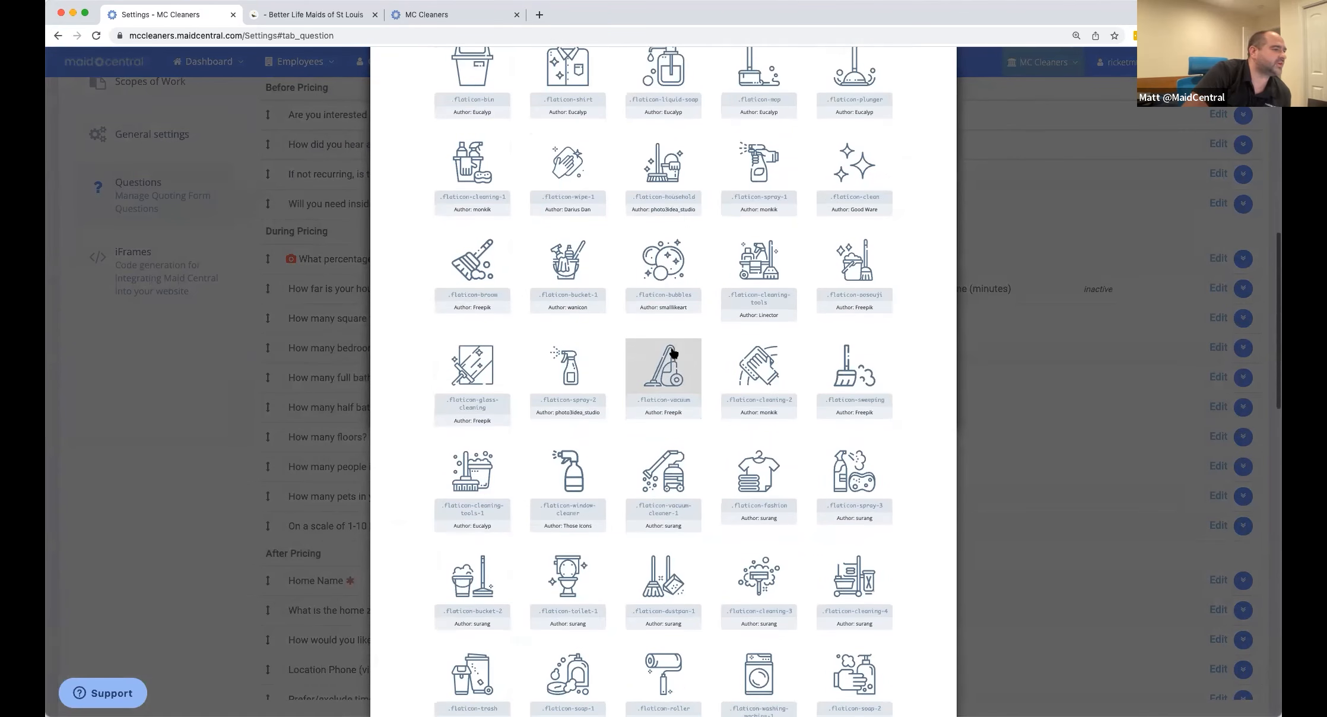
scroll(677, 353, "down", 8)
scroll(686, 354, "down", 11)
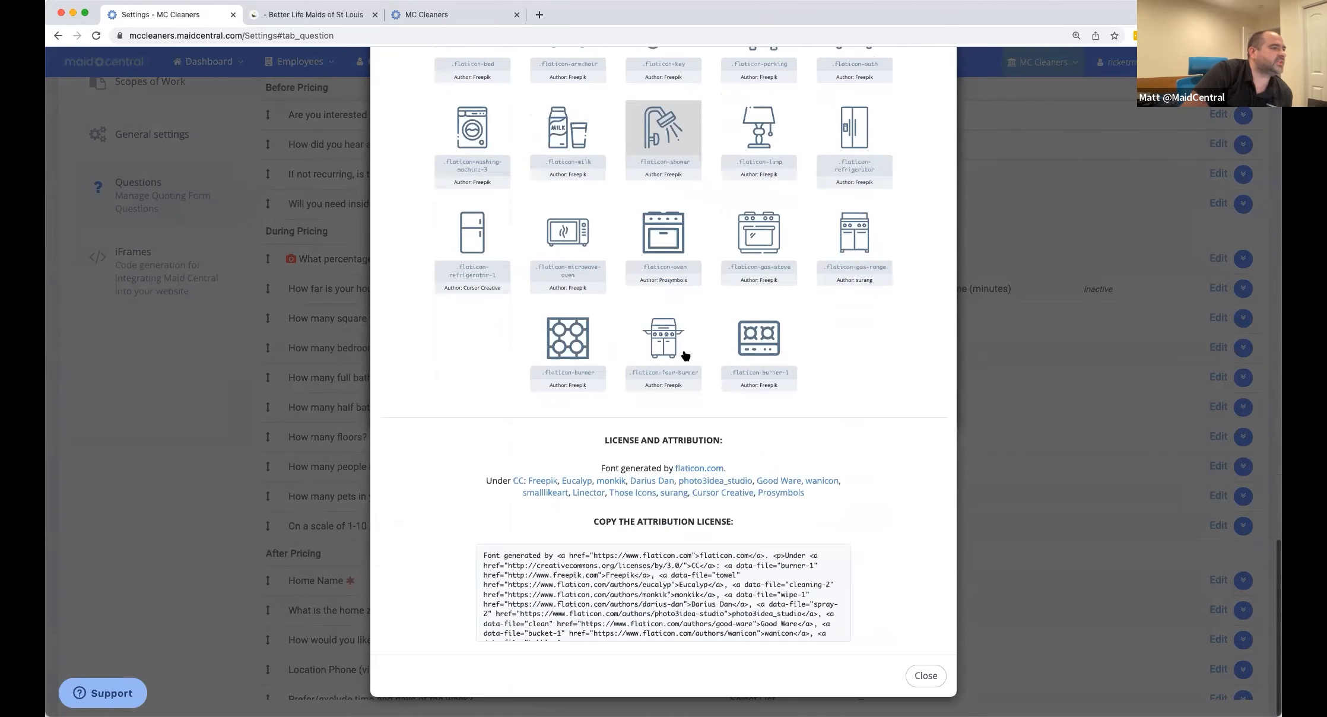
scroll(686, 355, "up", 15)
scroll(684, 354, "up", 15)
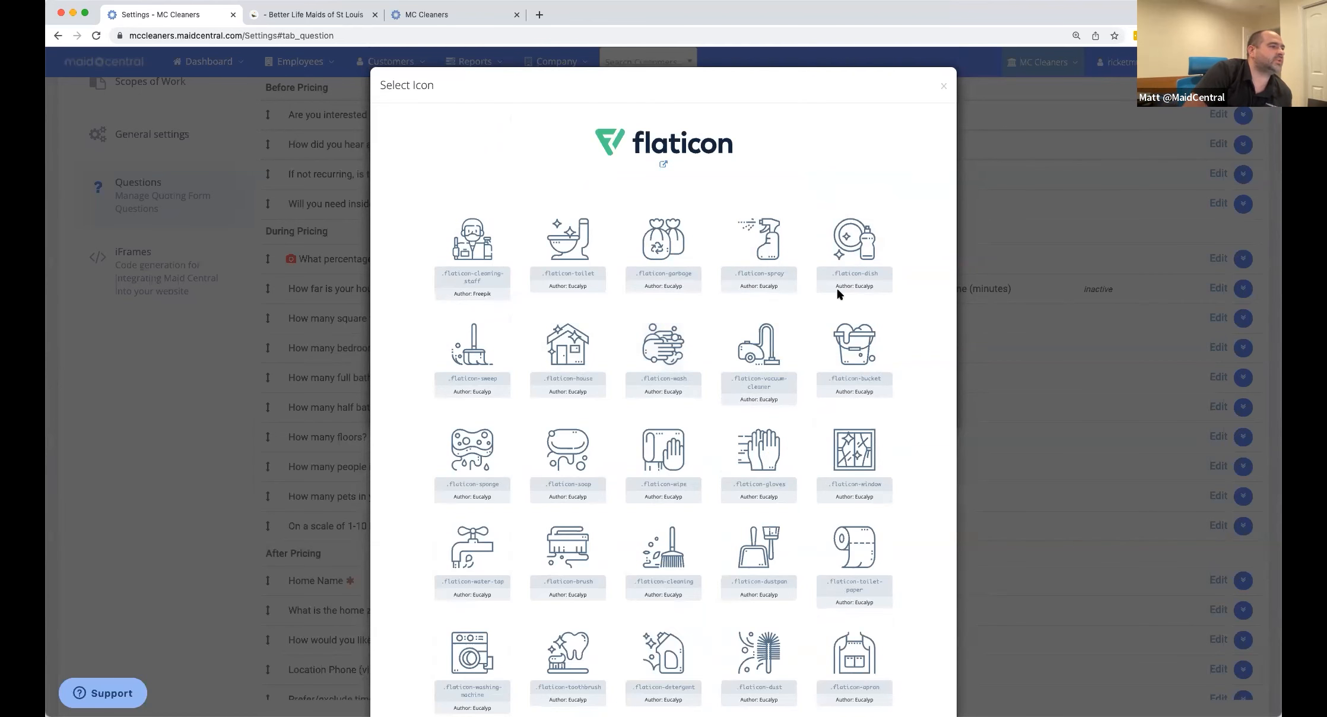
scroll(663, 364, "down", 10)
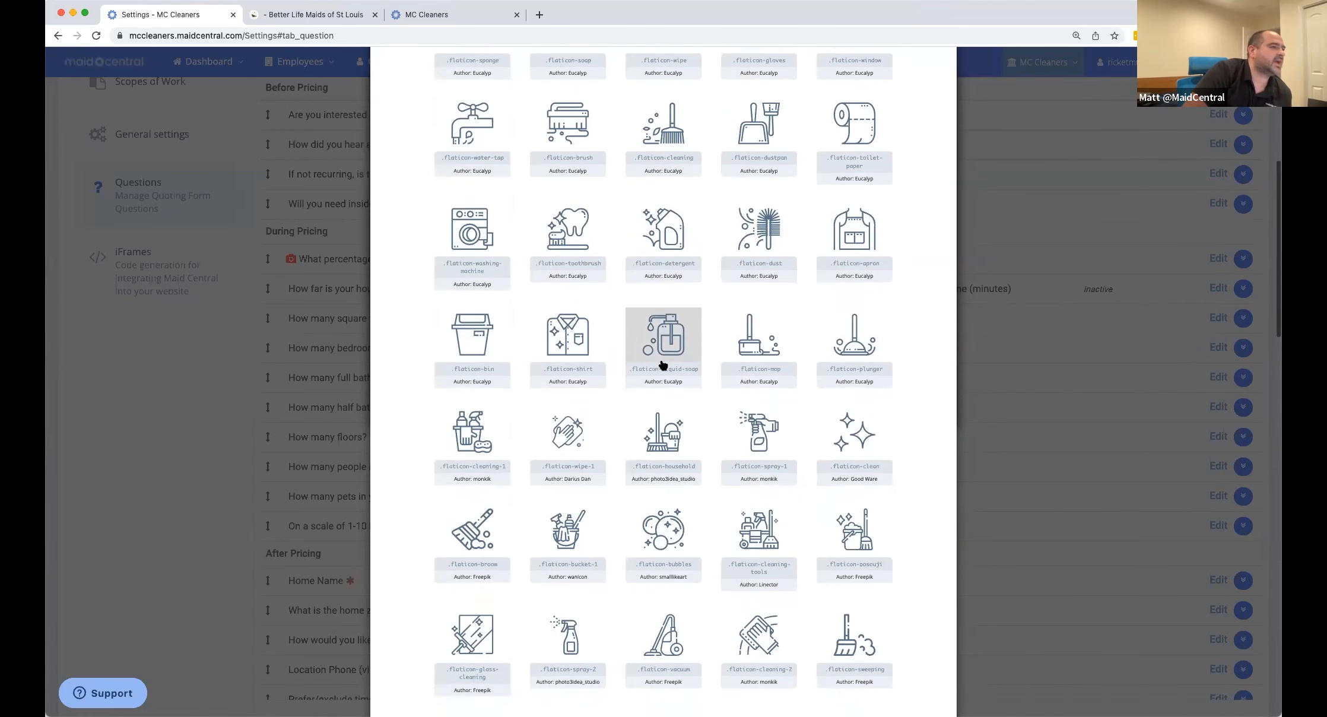
scroll(663, 365, "down", 5)
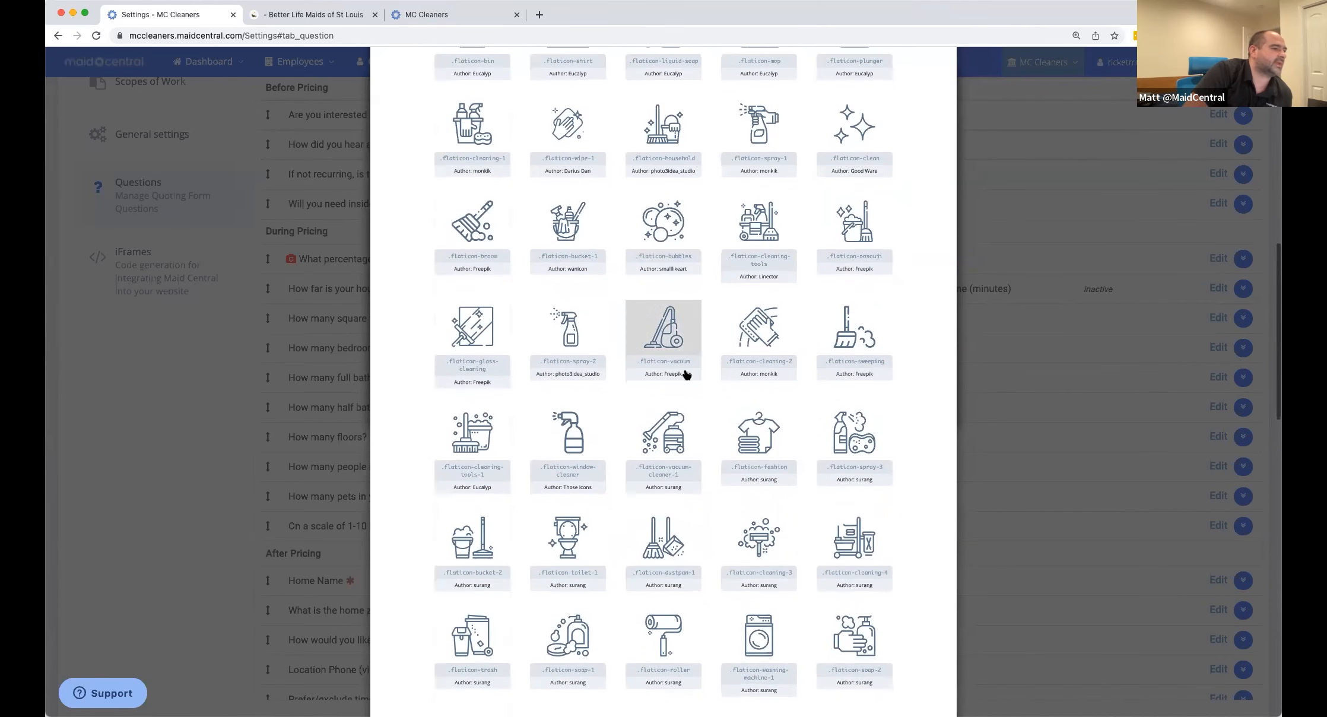
scroll(716, 348, "down", 7)
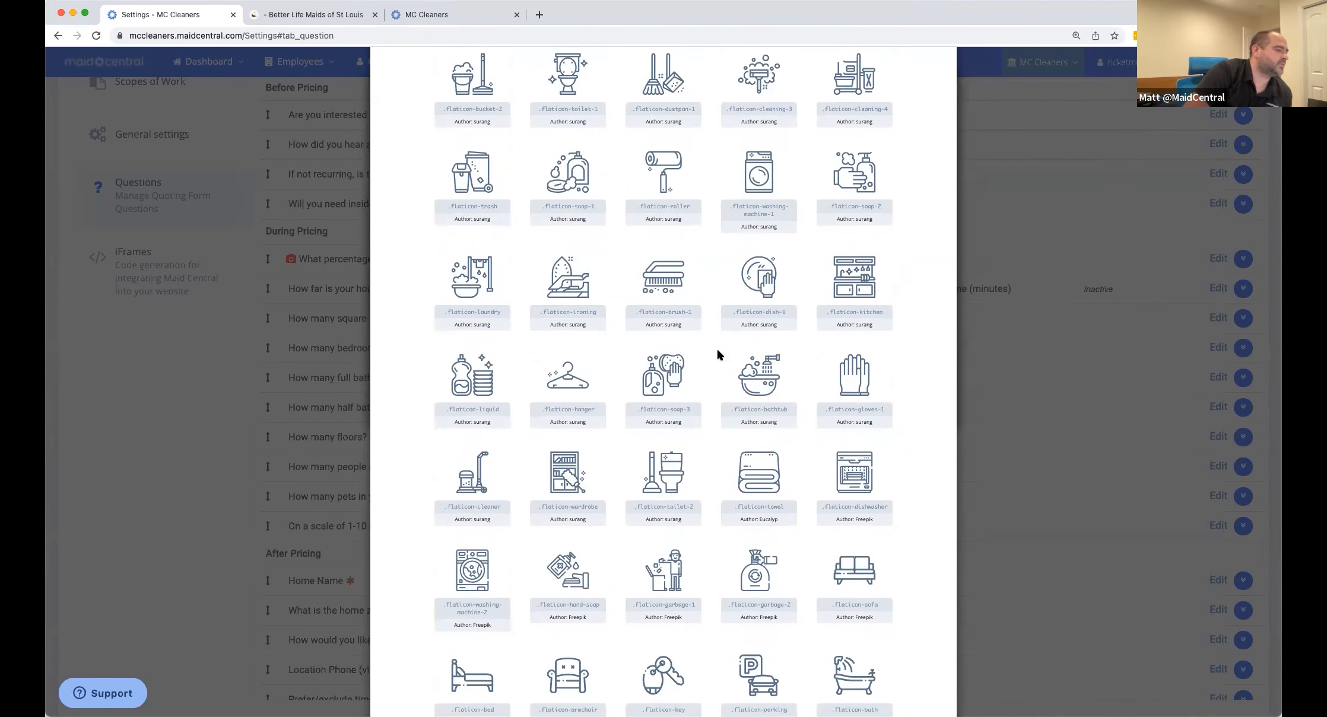
scroll(717, 351, "down", 2)
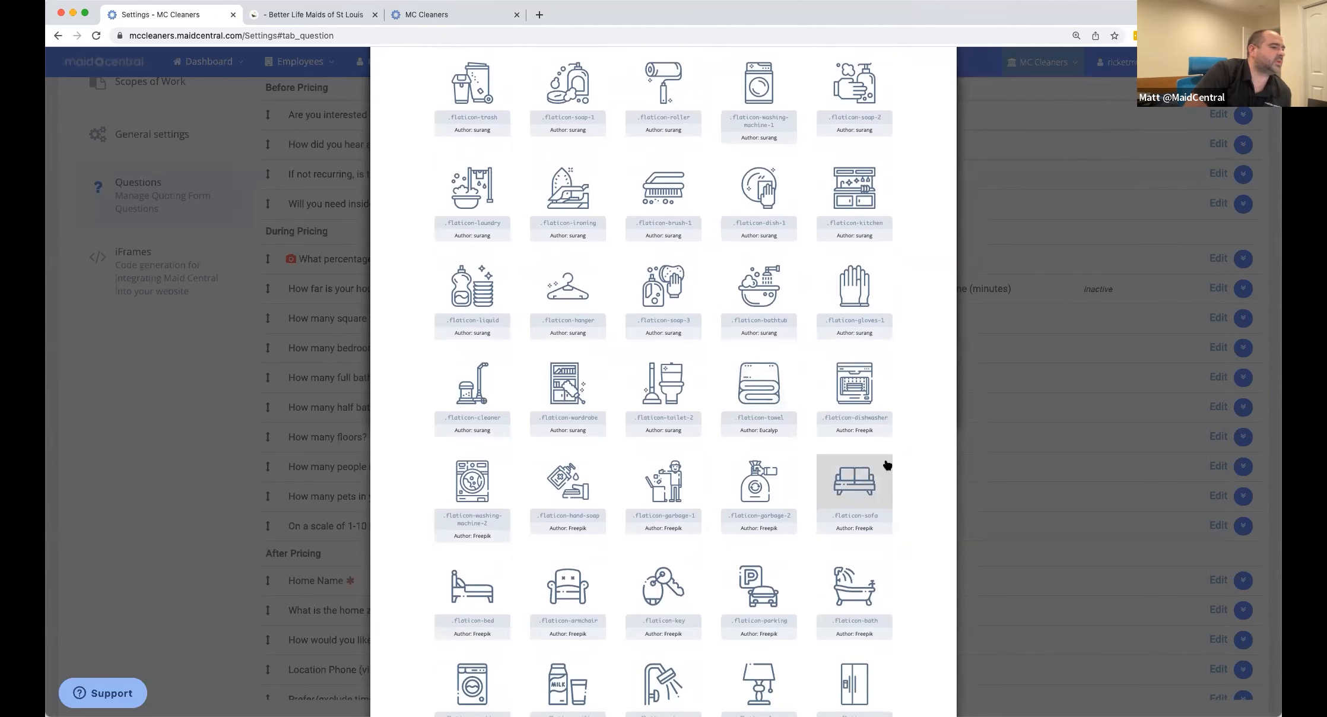
left_click(754, 583)
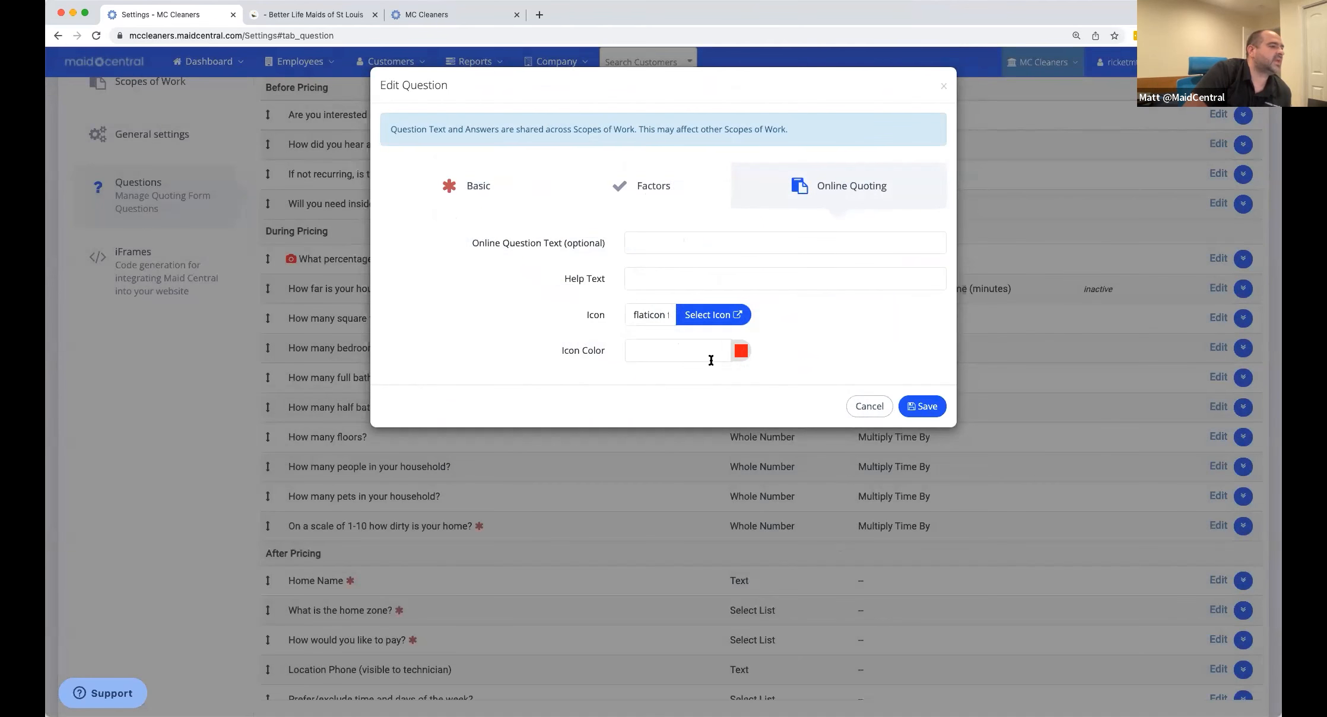
Save the dirtiness question with its new parking icon.
left_click(912, 408)
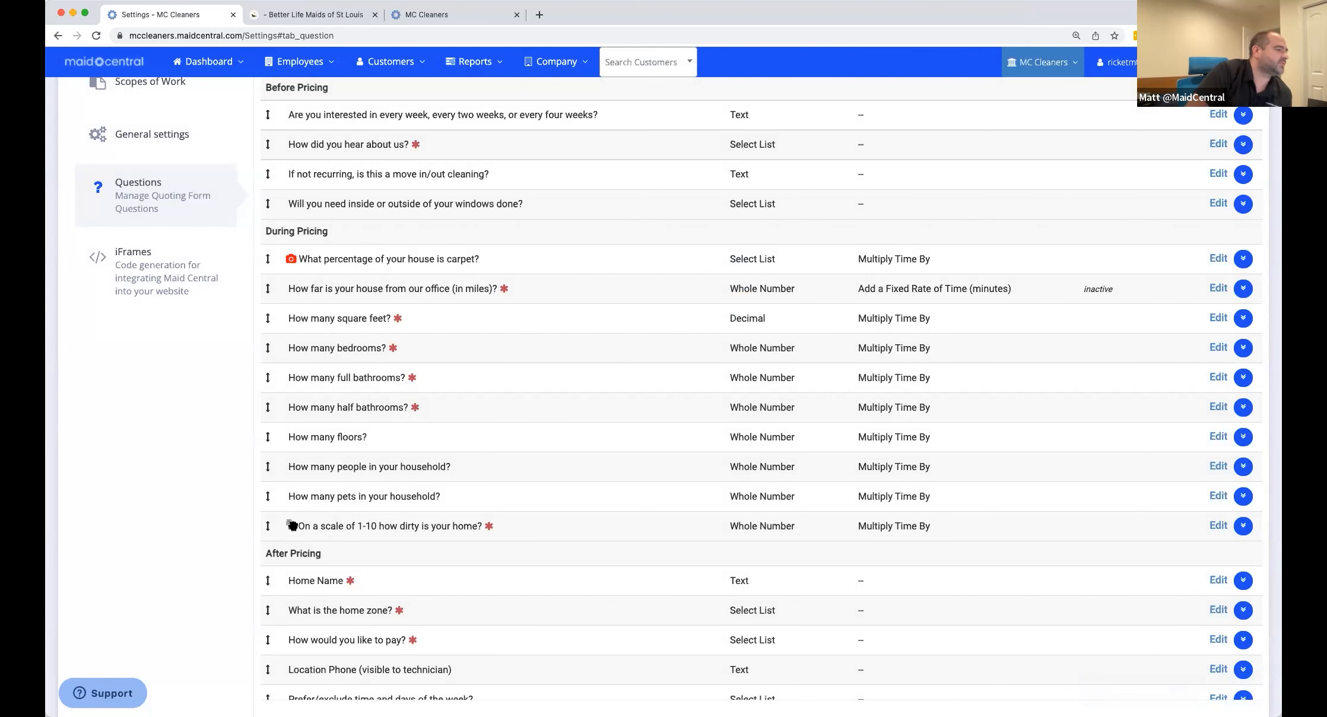
Show the iFrames generator and highlight the scrolling value in the generated online quote code.
left_click(122, 290)
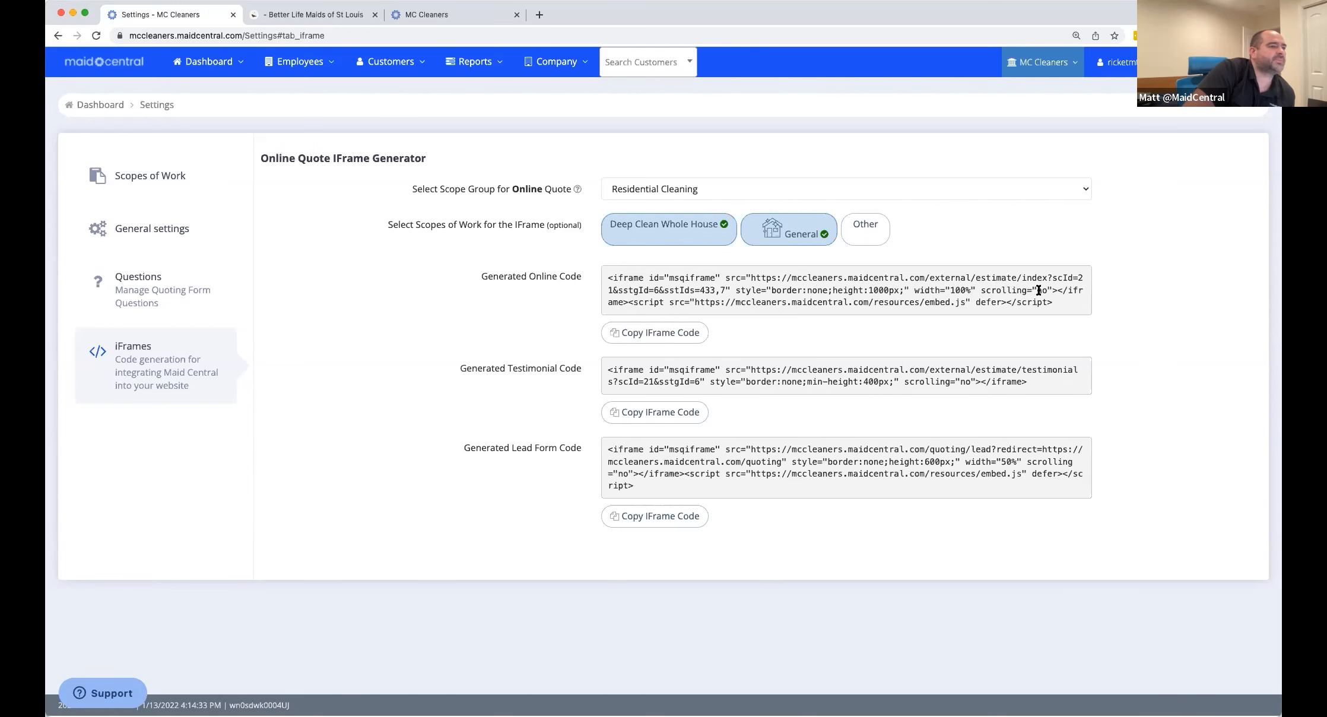
left_click_drag(1037, 290, 1043, 291)
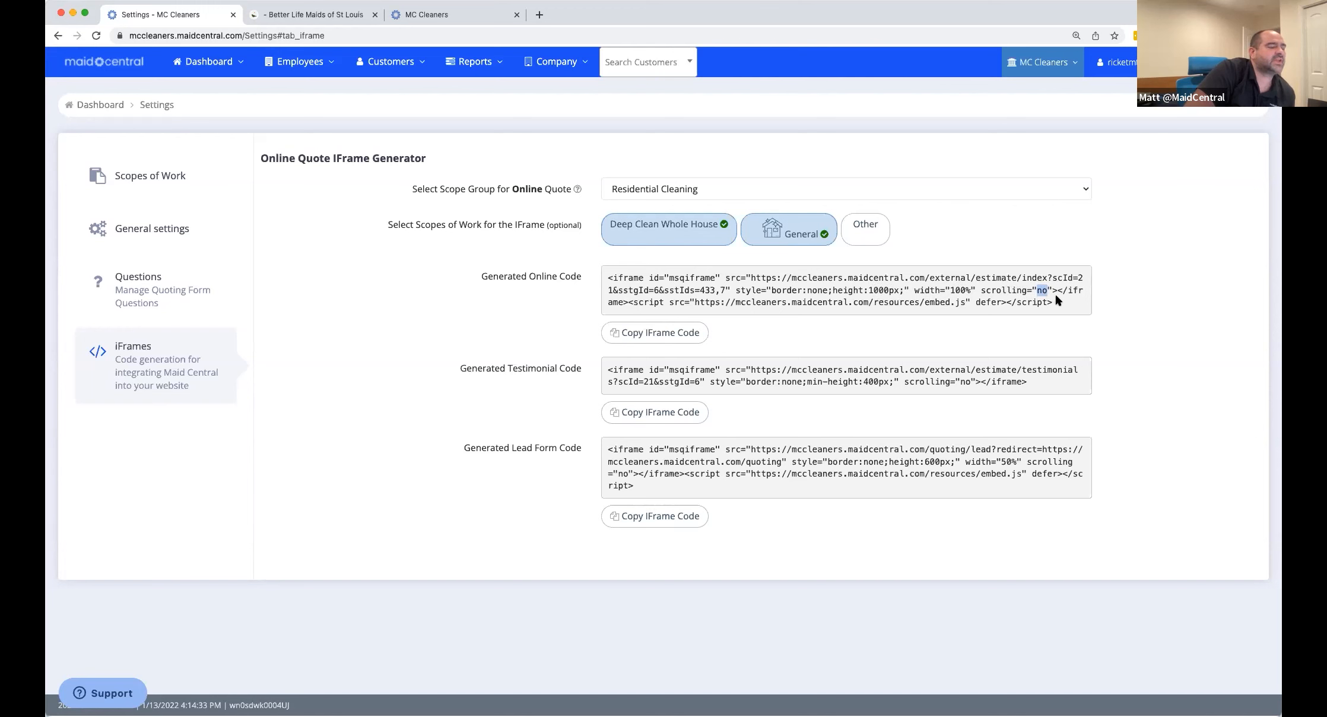